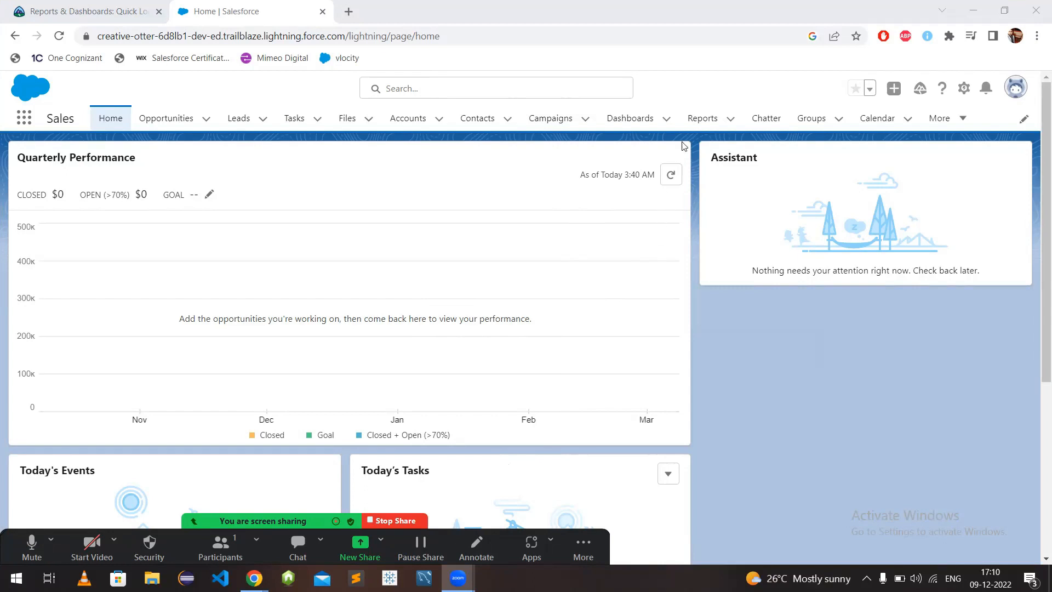
Create a new report using the Accounts report type and start it in the report builder.
click(697, 125)
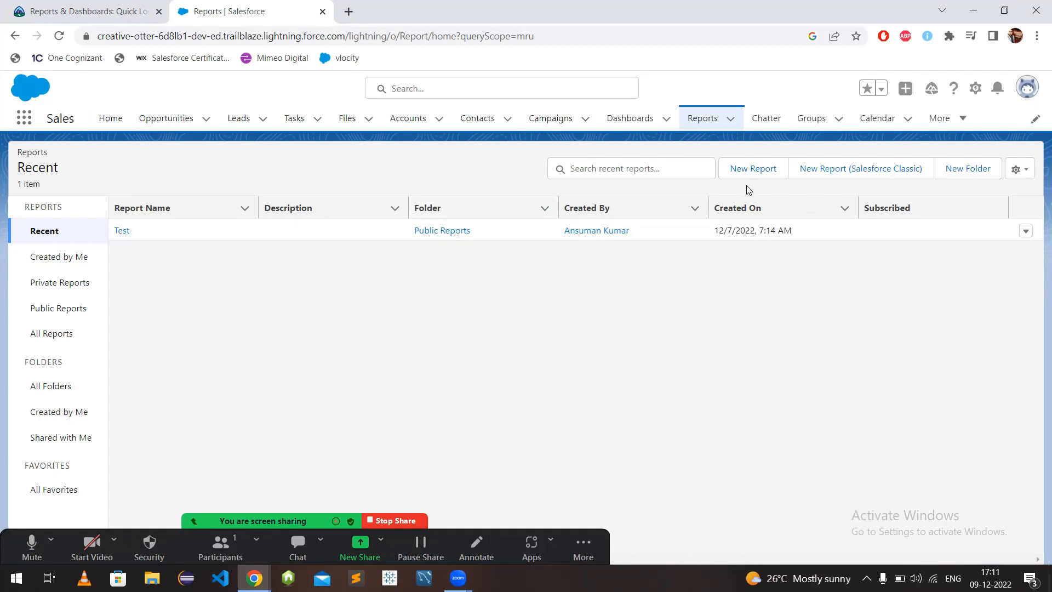
click(760, 170)
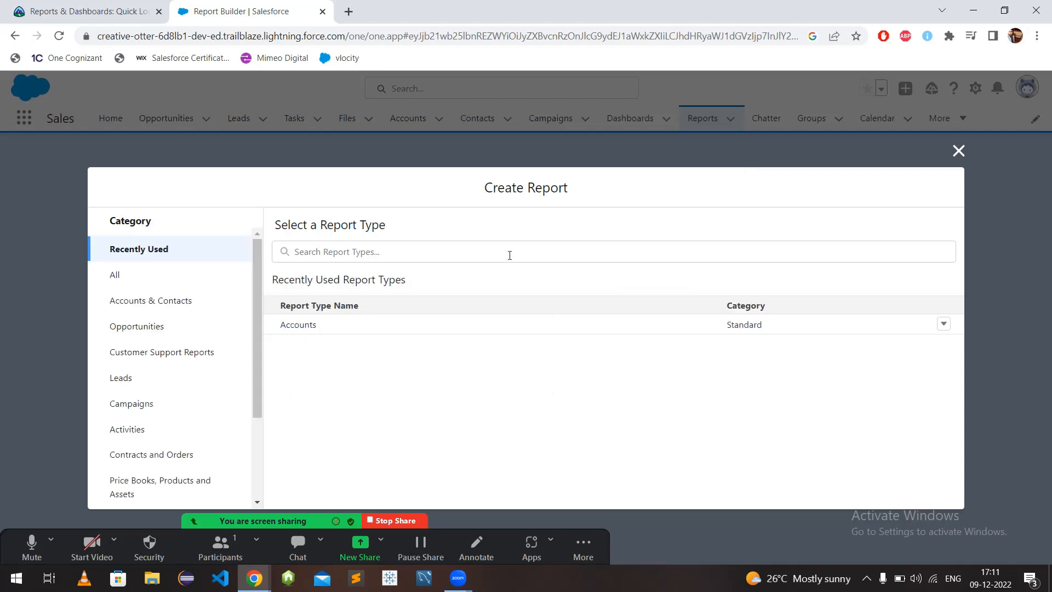
click(294, 329)
click(781, 304)
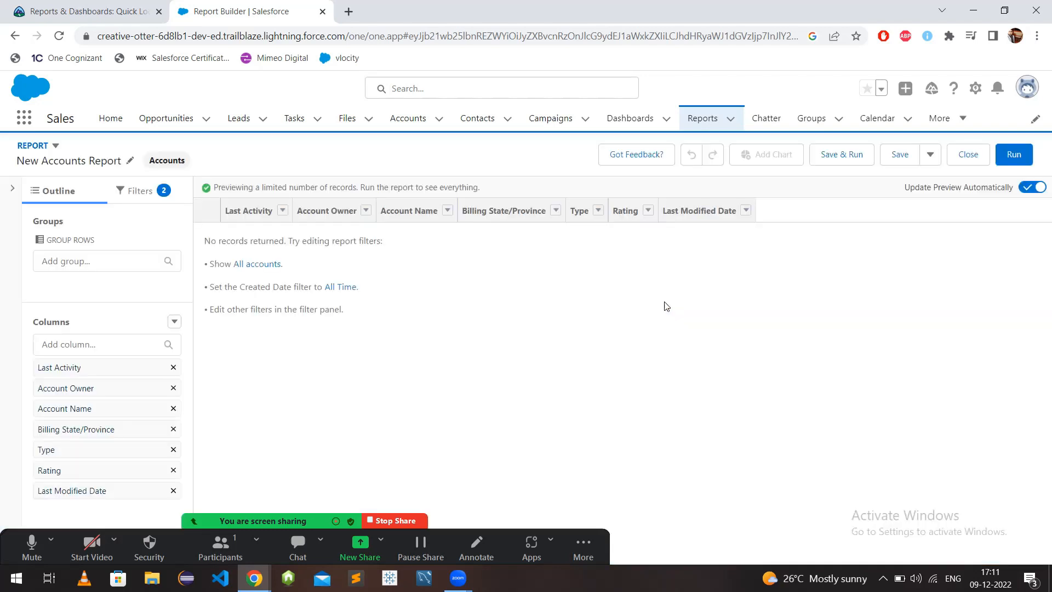
Set the report filter to show all accounts and remove the Last Activity column.
click(273, 270)
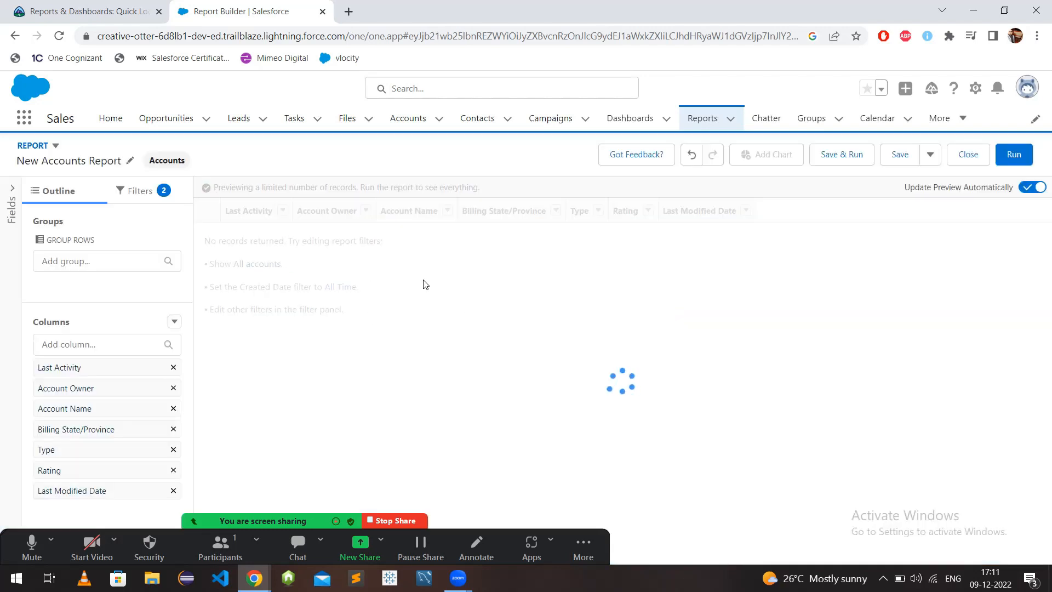
click(338, 265)
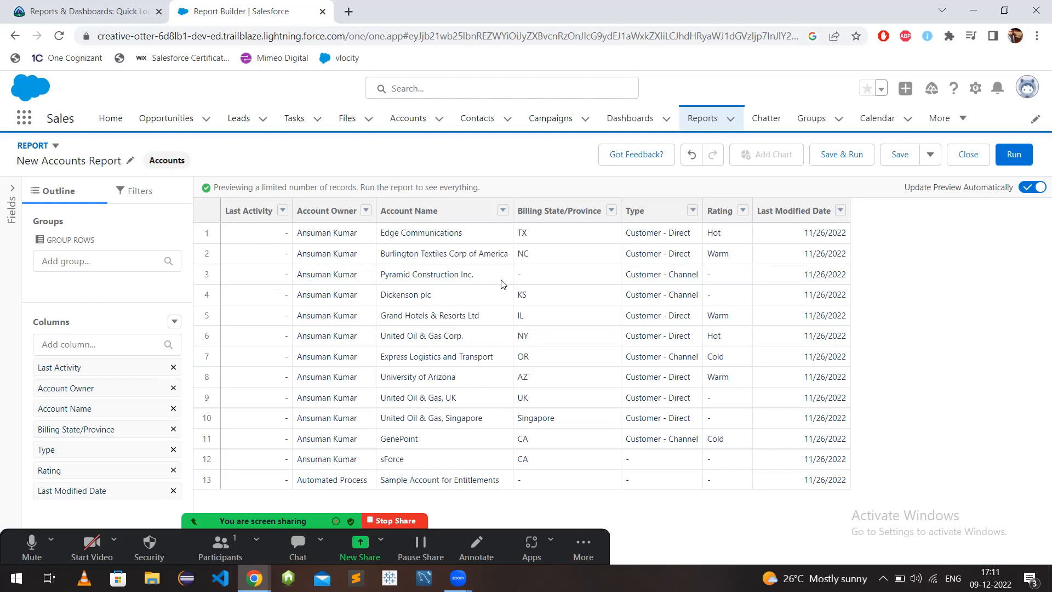
click(283, 211)
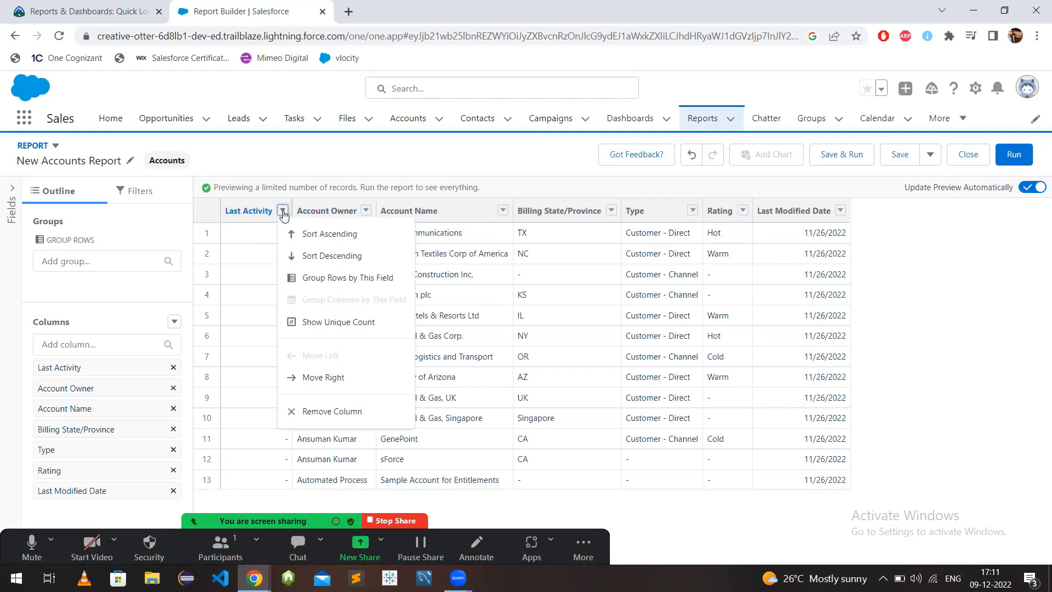
click(320, 416)
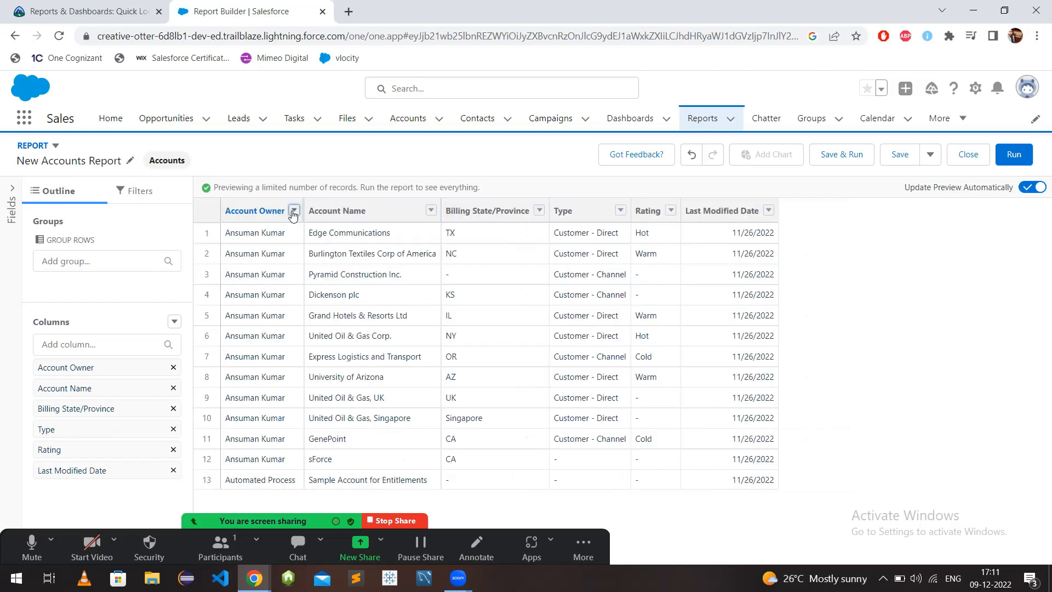
click(294, 211)
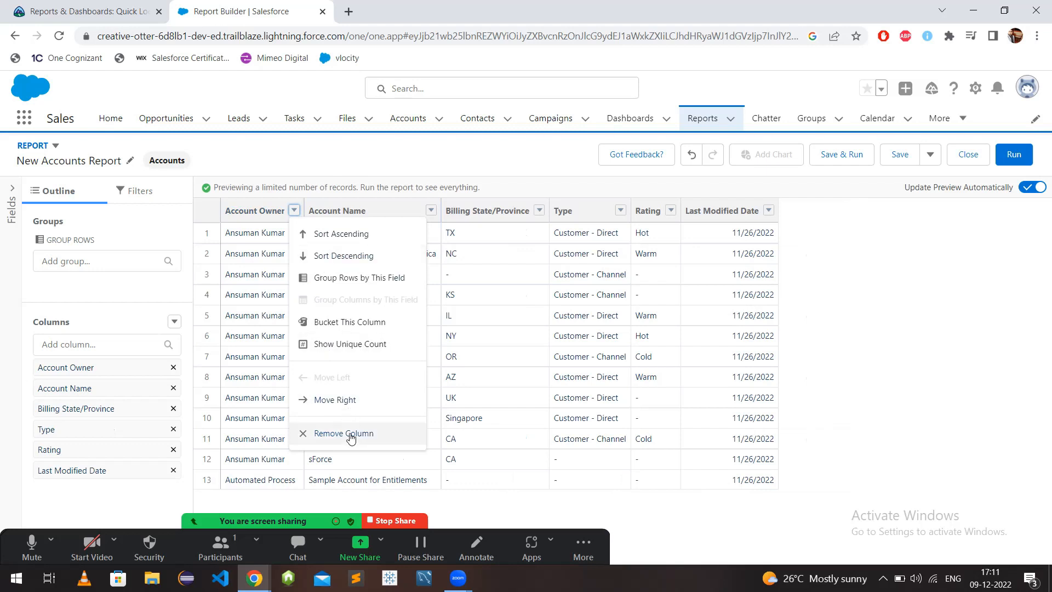
click(905, 349)
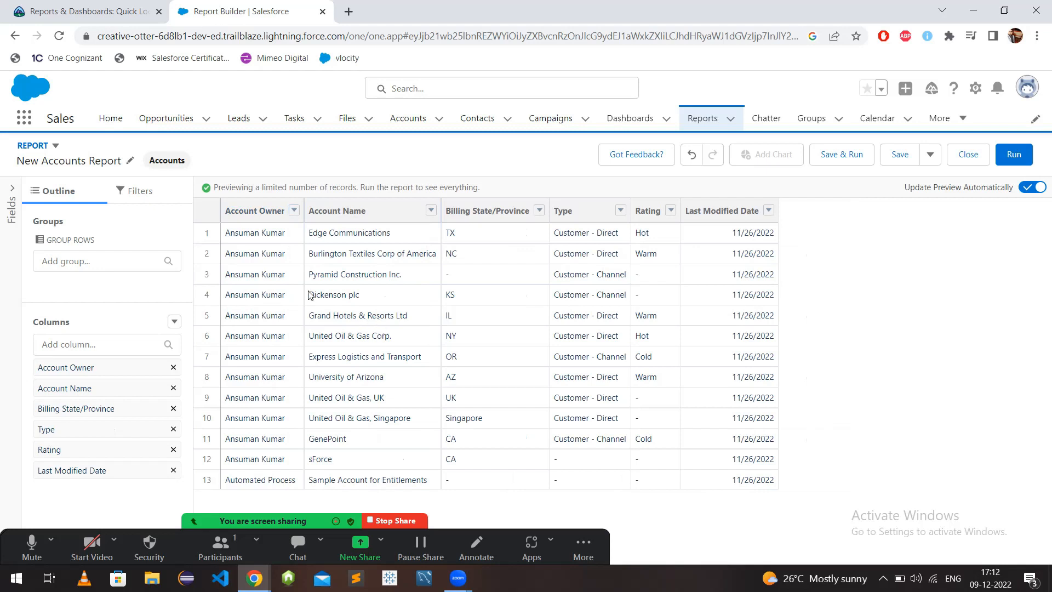
Group the report rows by Rating.
click(113, 266)
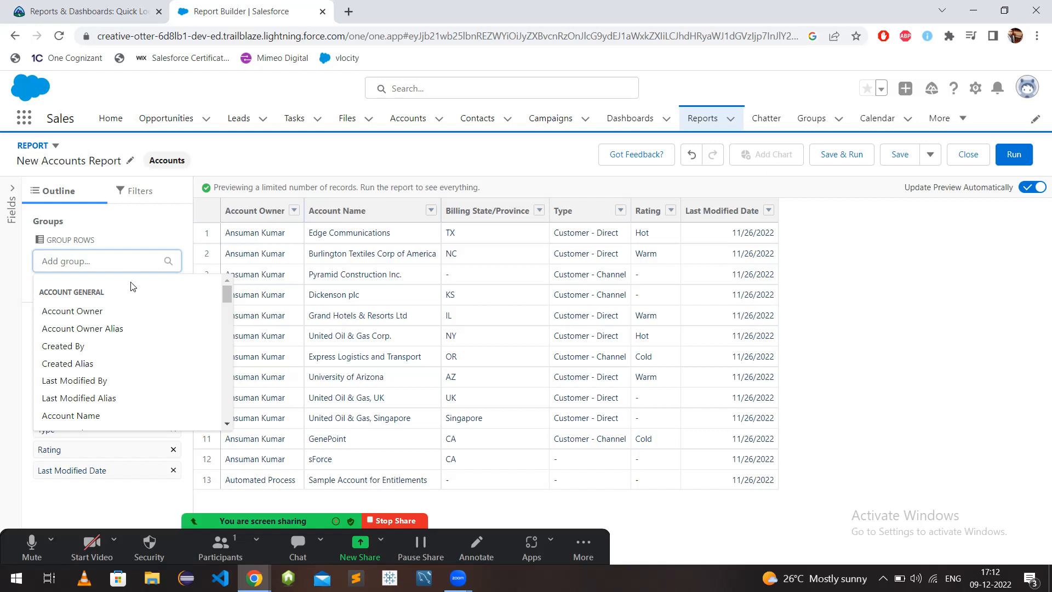
text(rat)
click(78, 313)
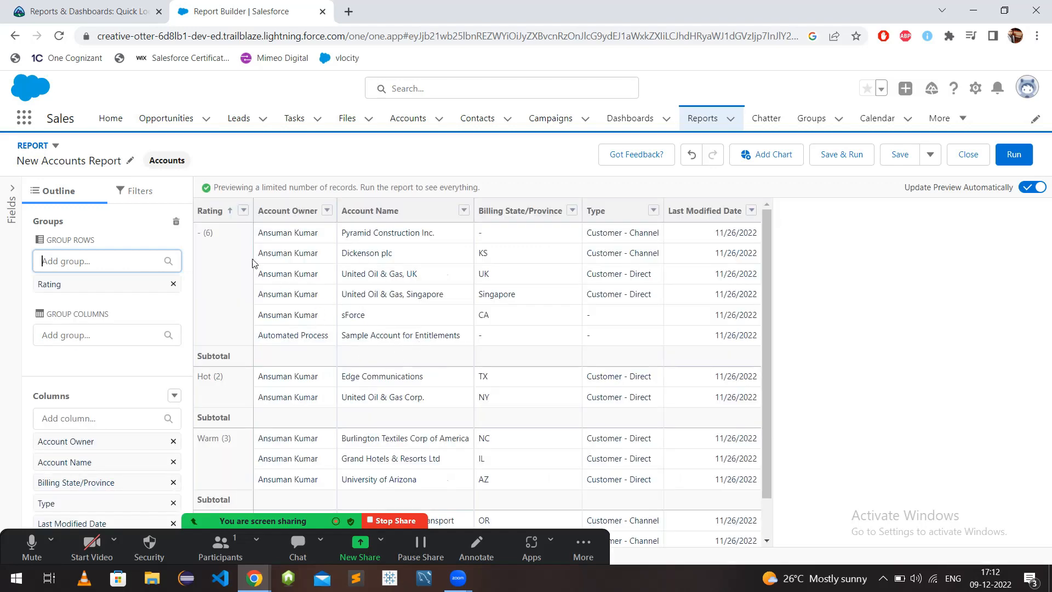
scroll(406, 341, down, 1)
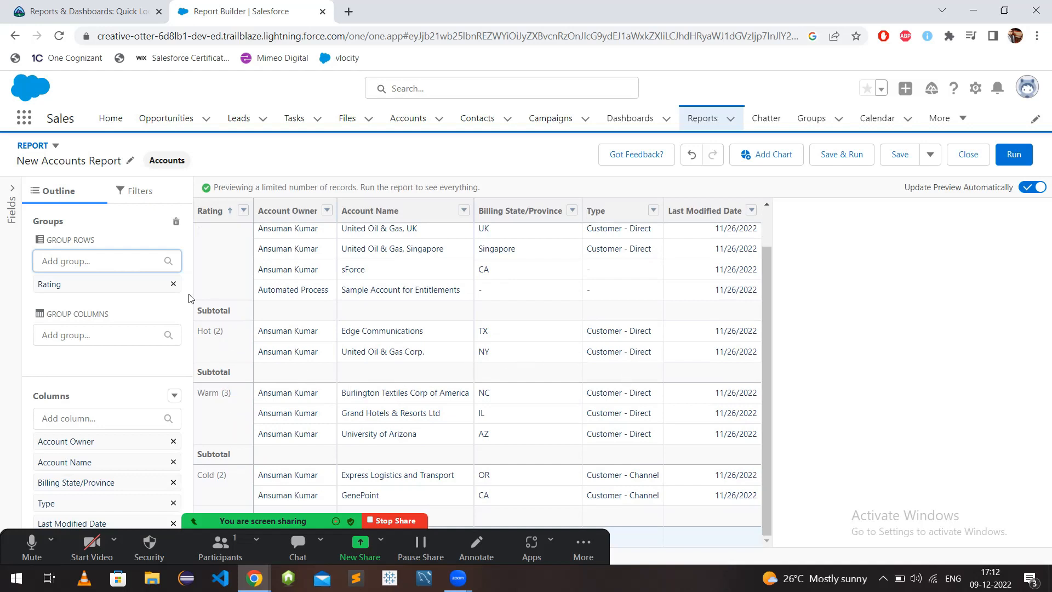
Add Account Owner as a second row grouping under Rating.
click(143, 263)
scroll(136, 340, down, 1)
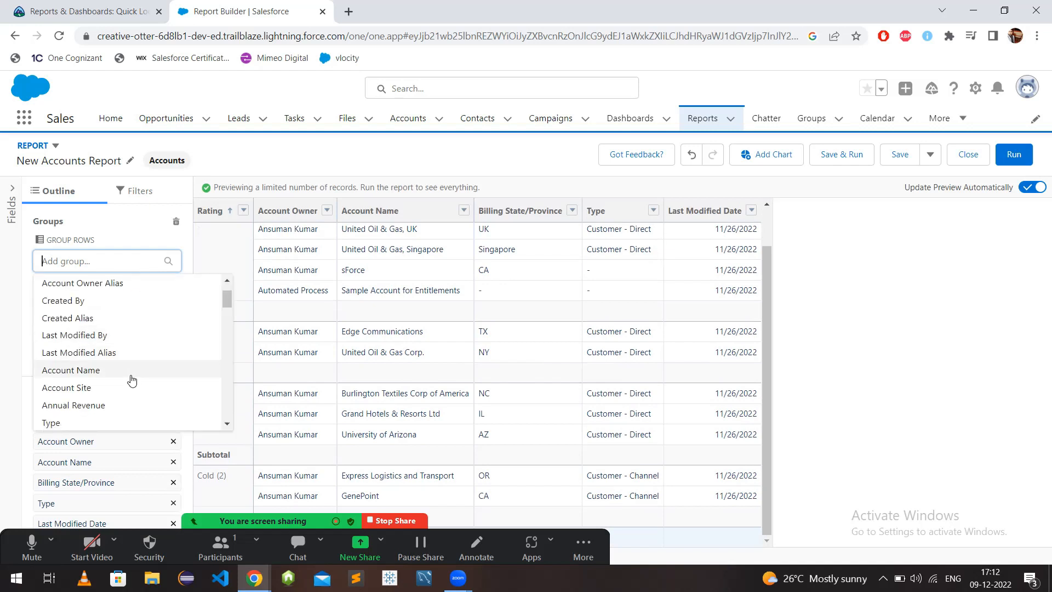
scroll(133, 380, down, 2)
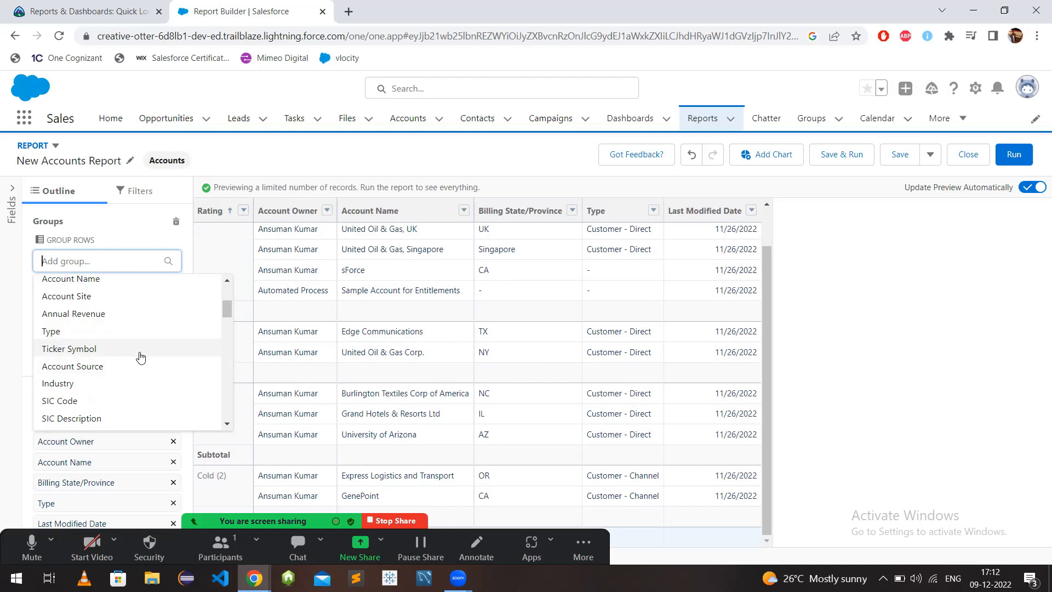
scroll(131, 353, up, 3)
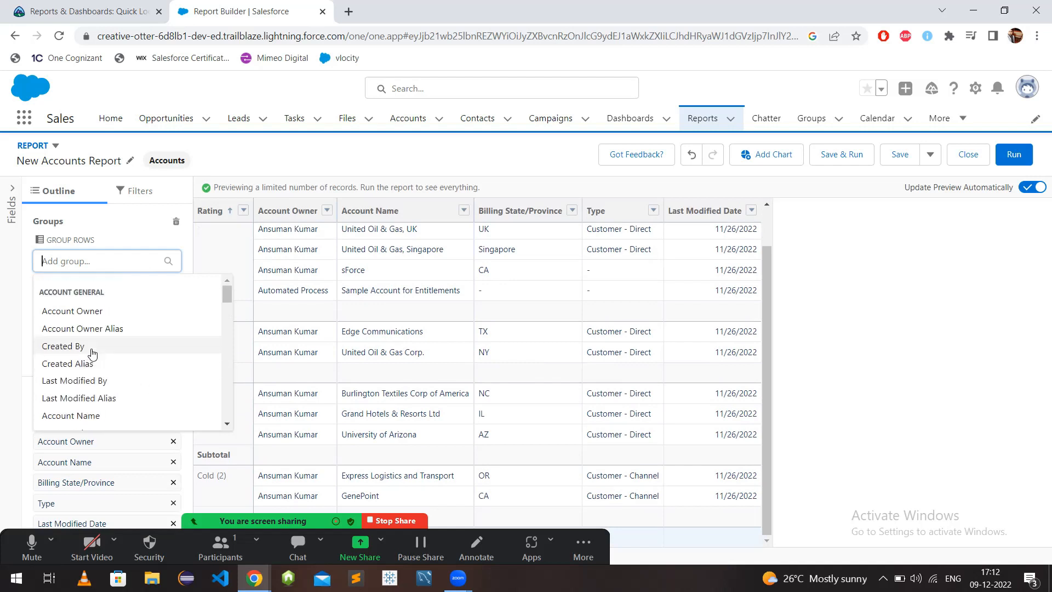
click(103, 318)
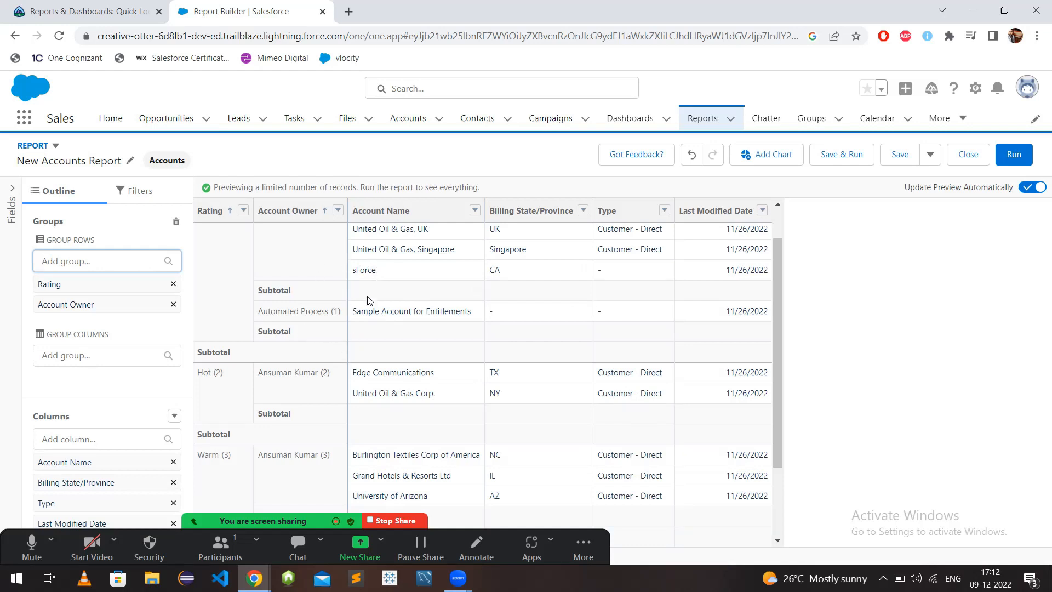
scroll(452, 332, down, 2)
scroll(416, 329, up, 3)
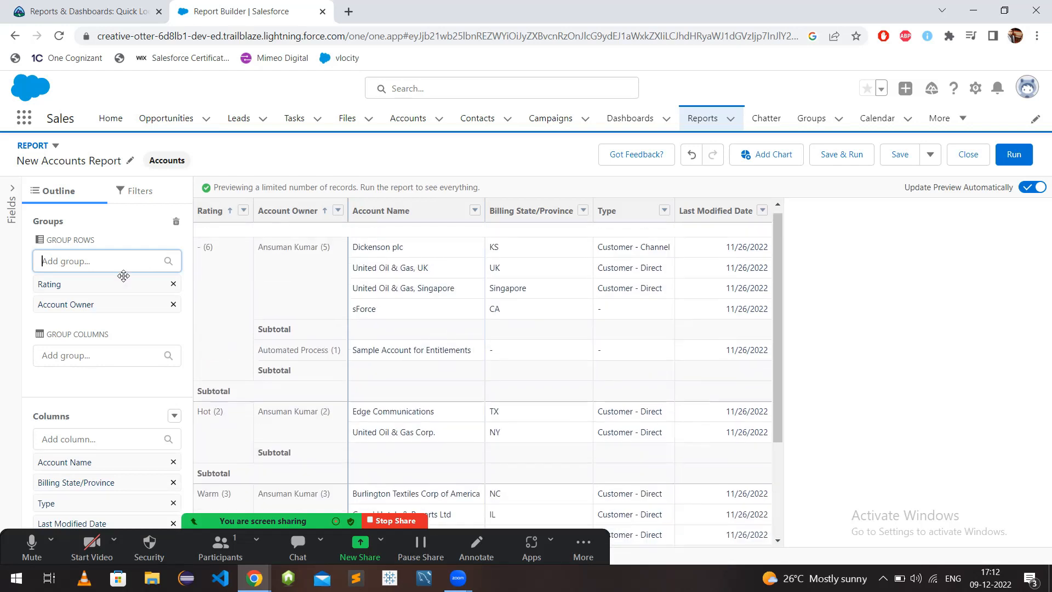
Remove the Account Owner row grouping, keeping only Rating, and review the grouped accounts.
click(173, 305)
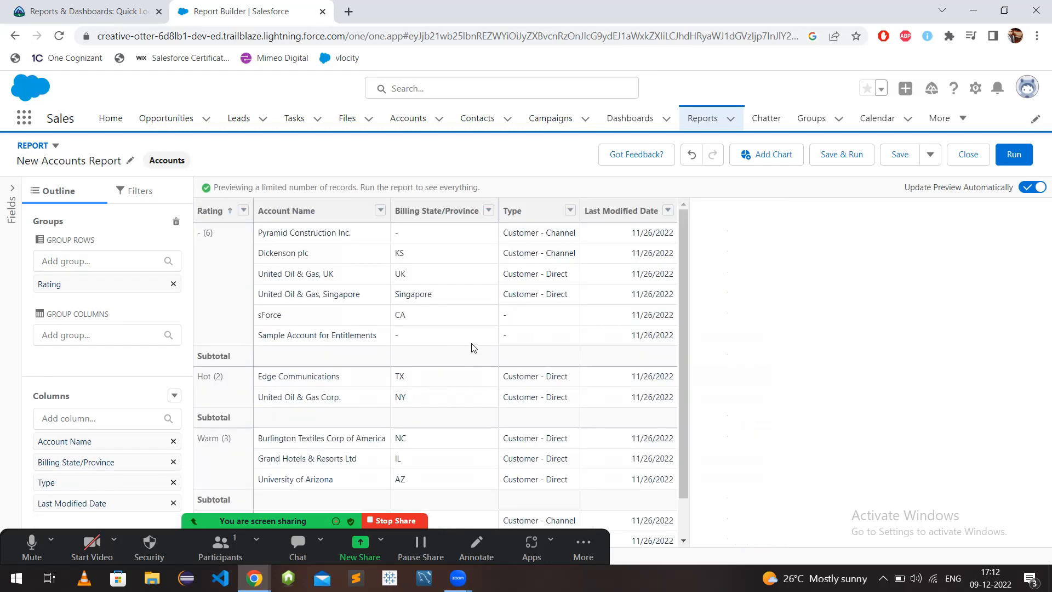
scroll(474, 347, down, 2)
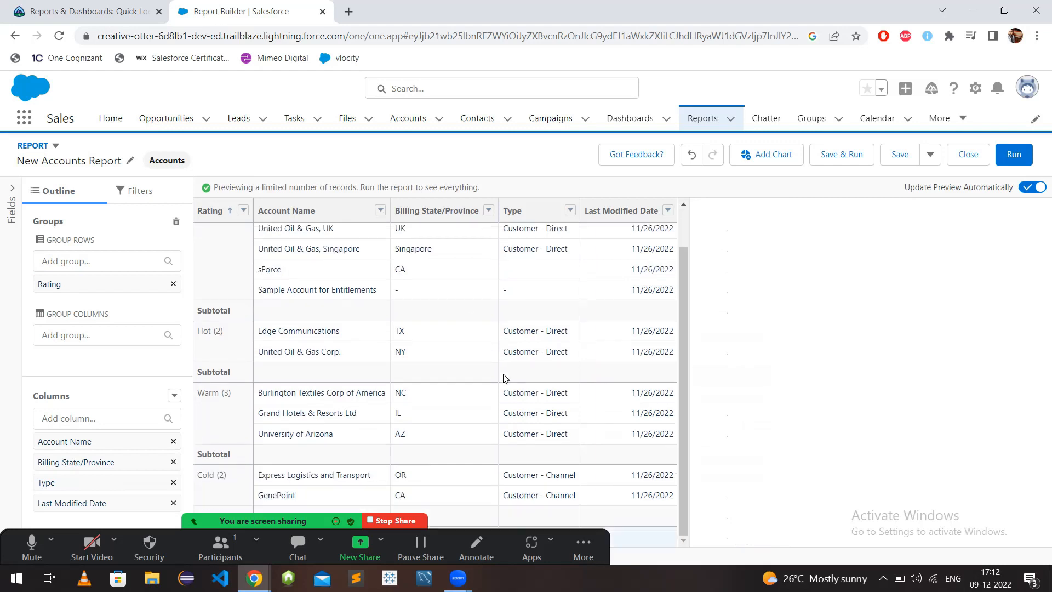
scroll(502, 375, up, 2)
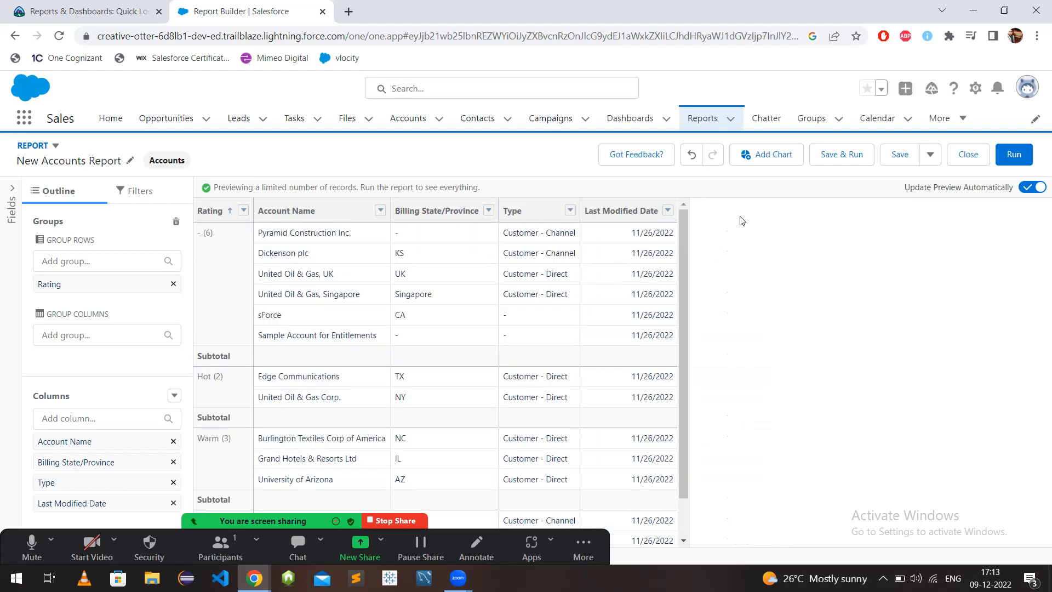
Add a chart to the grouped report, then hide it from the preview.
click(772, 159)
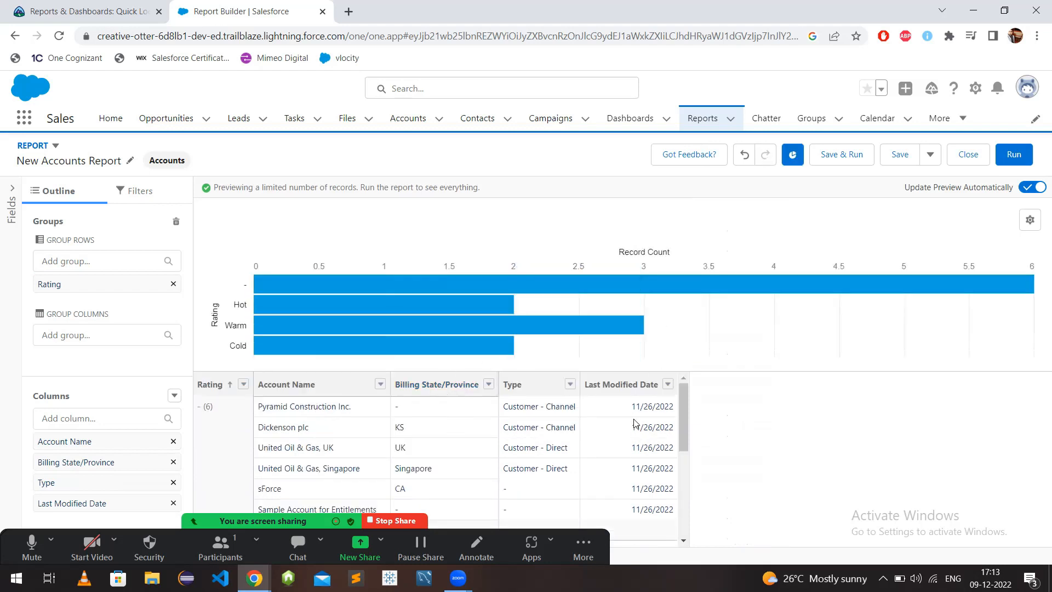
click(792, 159)
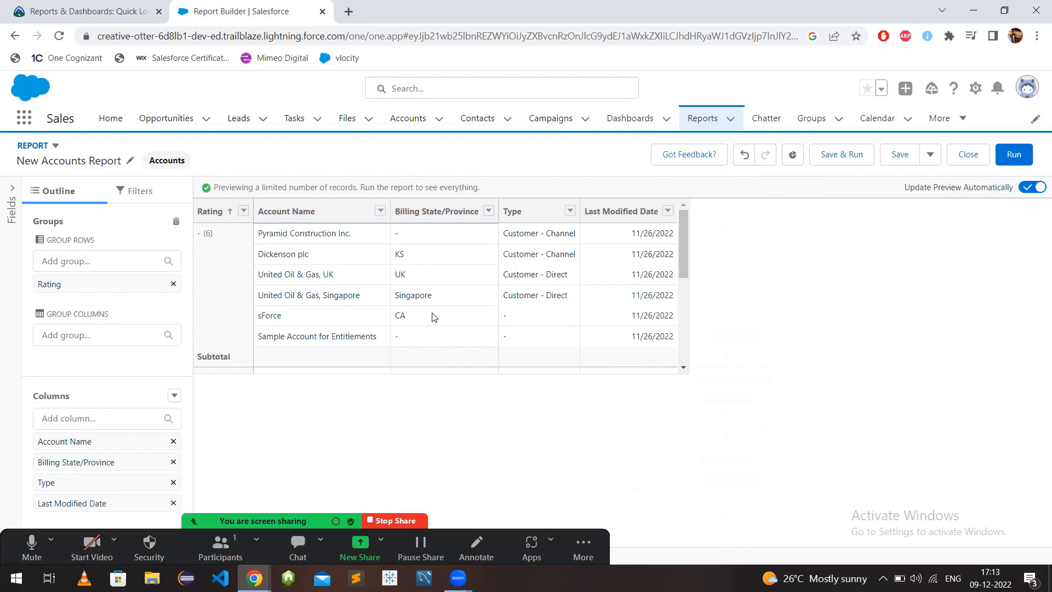
scroll(434, 316, down, 3)
scroll(469, 324, up, 3)
Reload the report builder page, discarding the unsaved changes, and set the report to show all accounts.
click(60, 36)
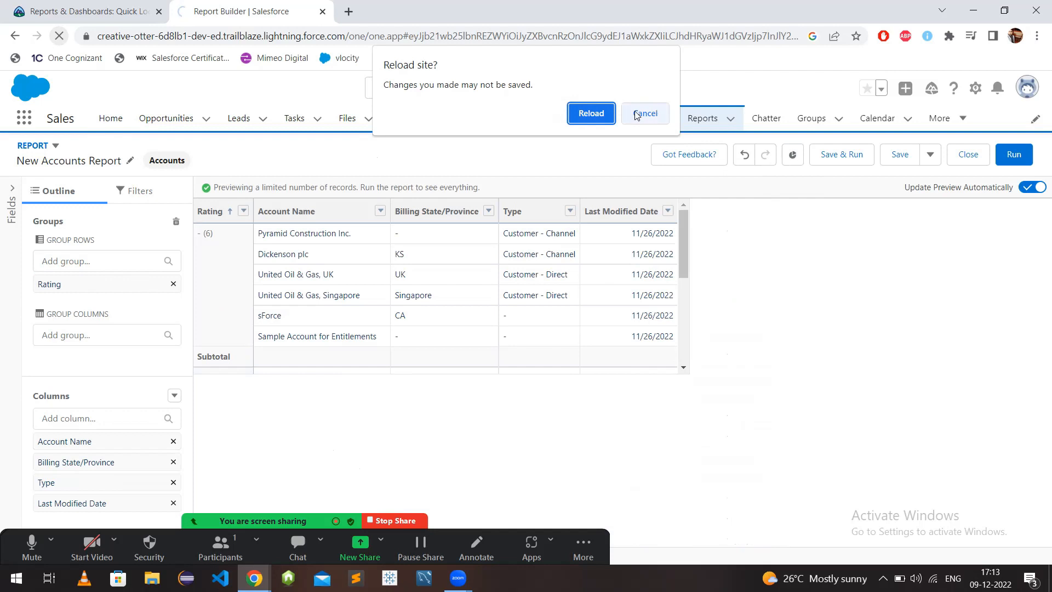
click(589, 116)
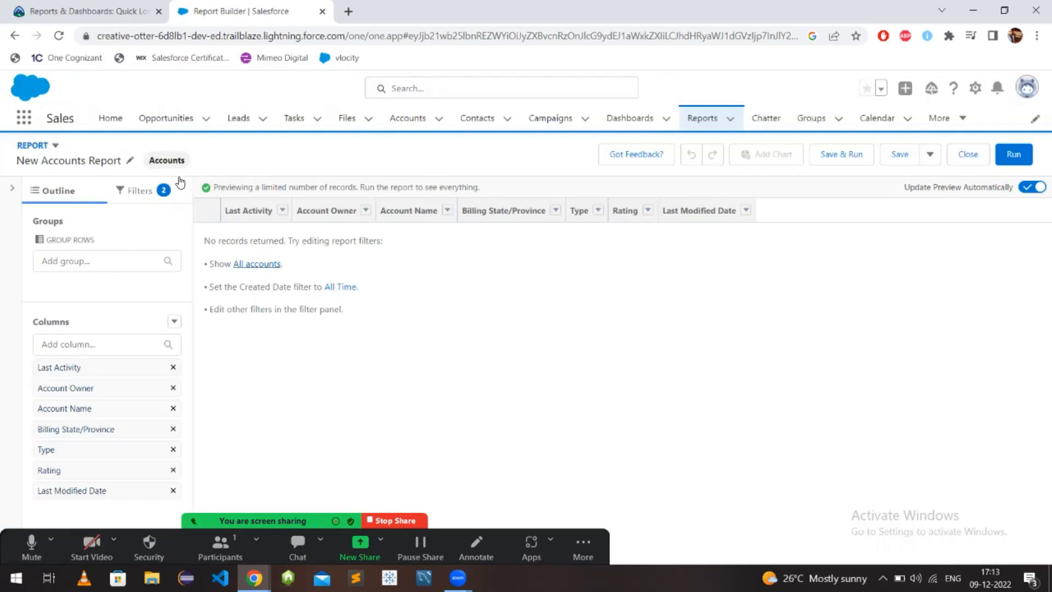
click(256, 263)
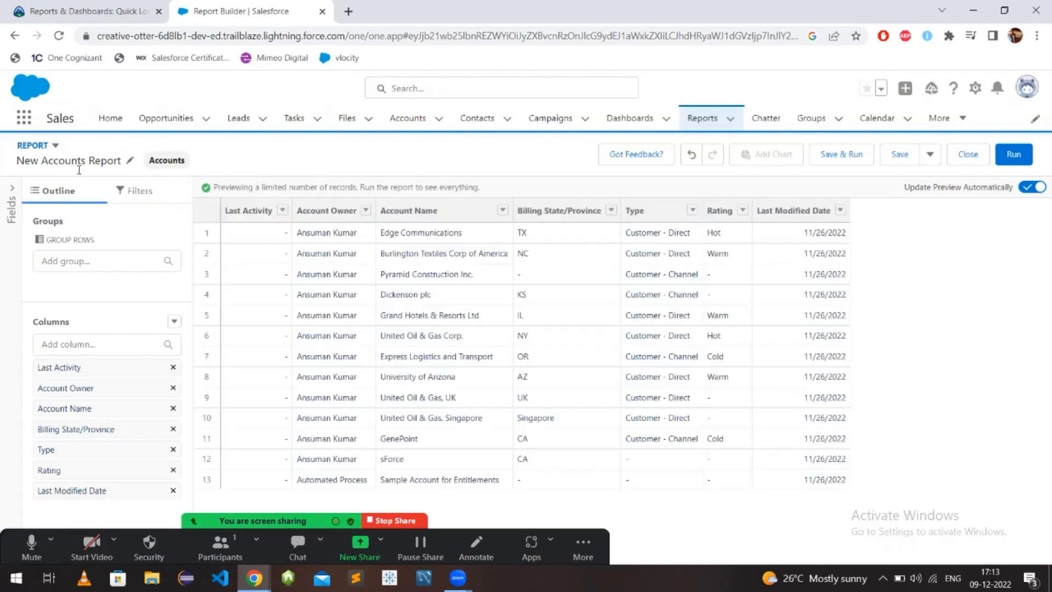
Group the rows of the reloaded accounts report by Rating.
click(99, 261)
text(rat)
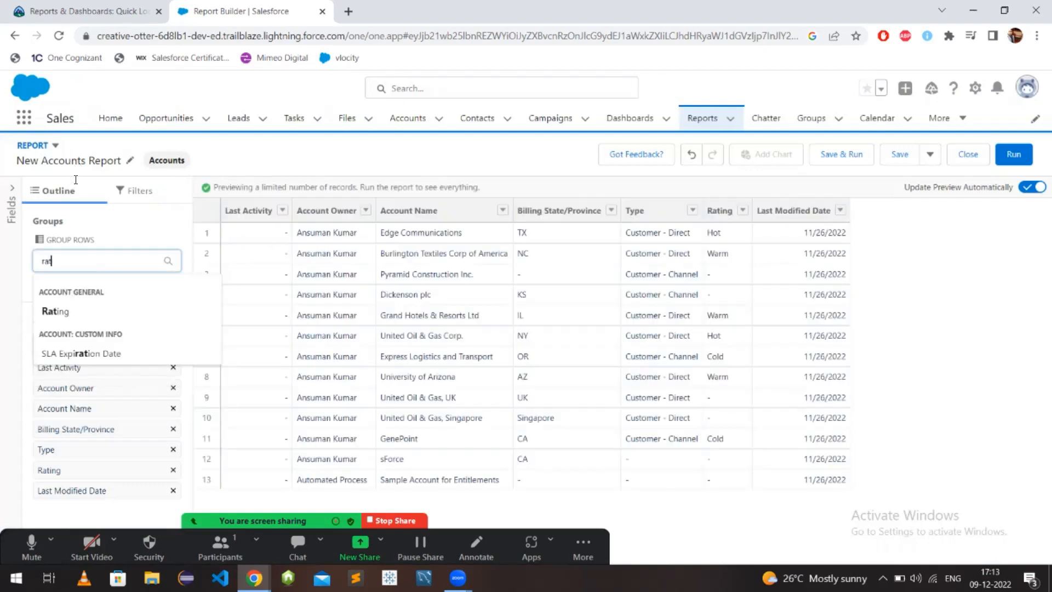
text(in)
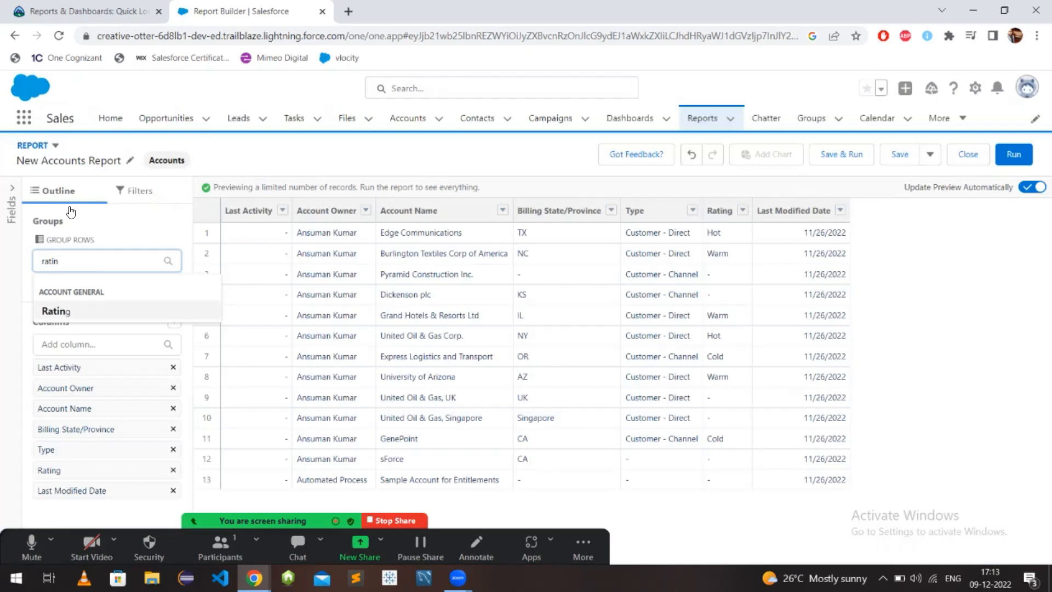
click(55, 311)
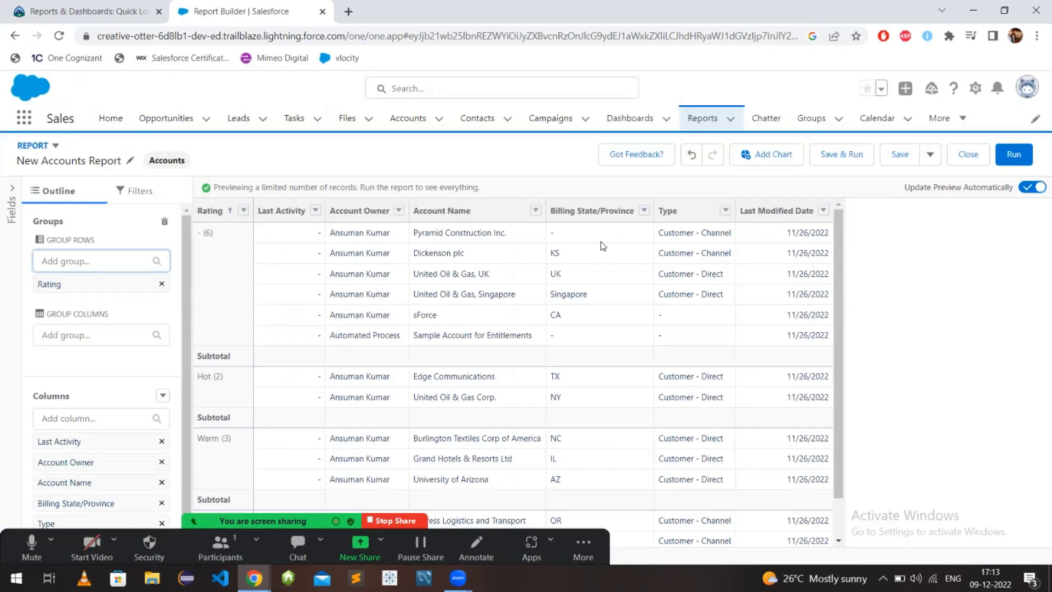
scroll(535, 292, down, 1)
scroll(534, 292, up, 1)
Group the report columns by Type to make a matrix of Rating against Type.
click(86, 333)
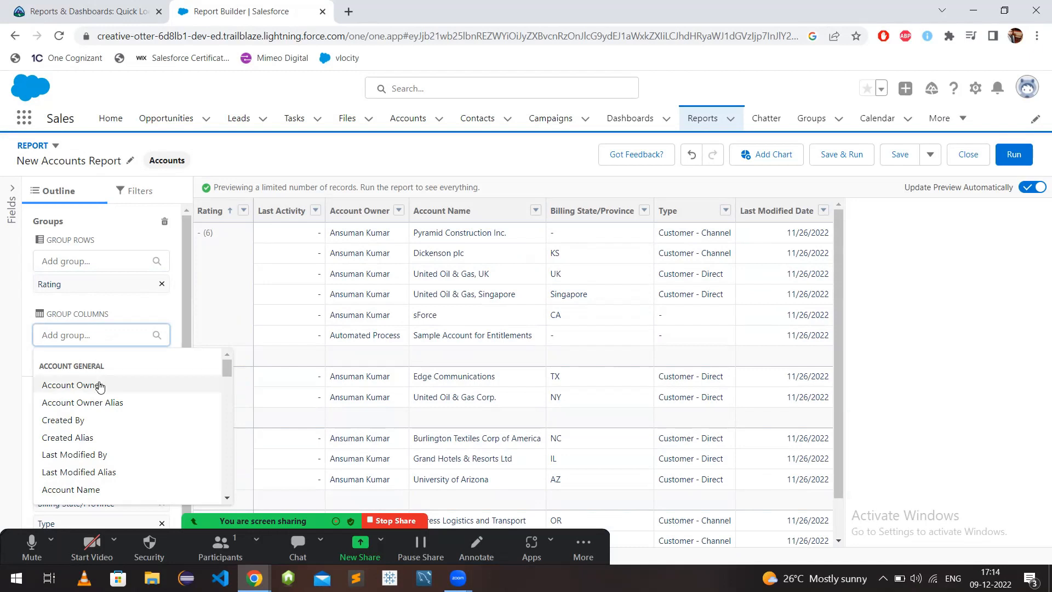
scroll(109, 422, down, 2)
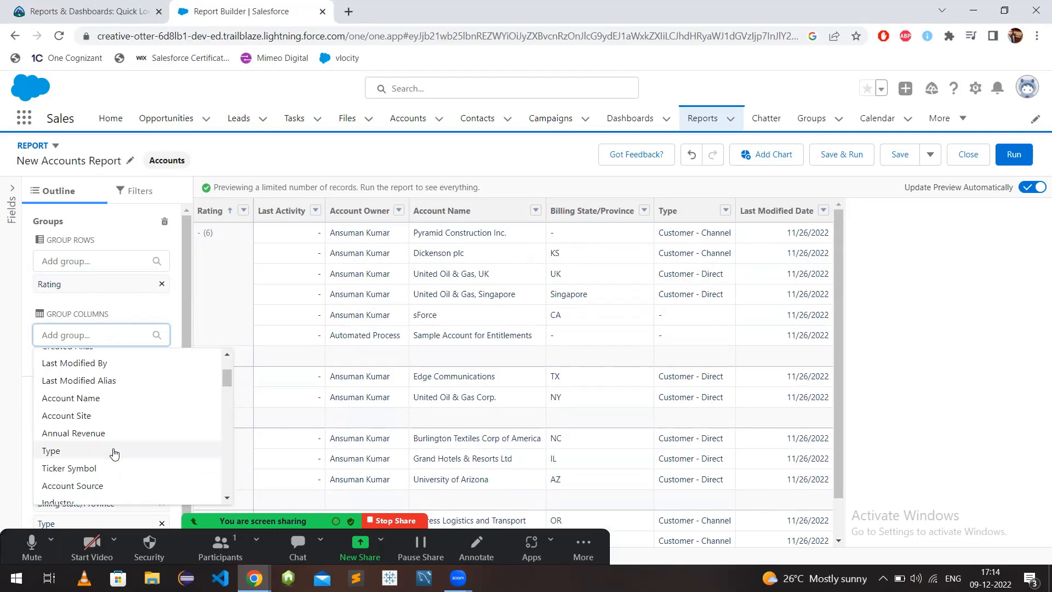
click(114, 450)
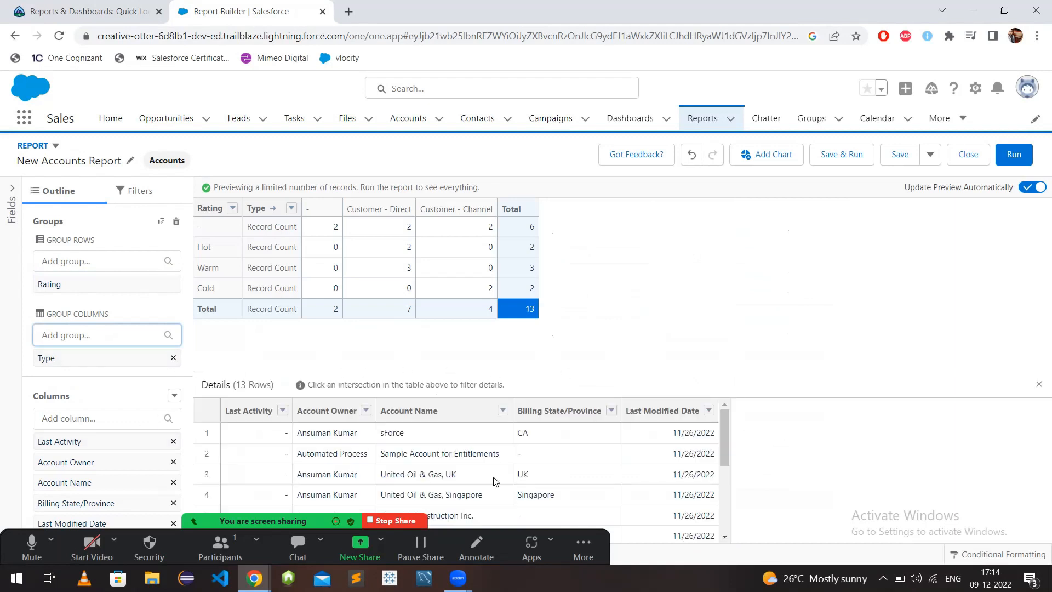
Run the report and review its Rating by Type matrix and the account detail rows.
click(1012, 156)
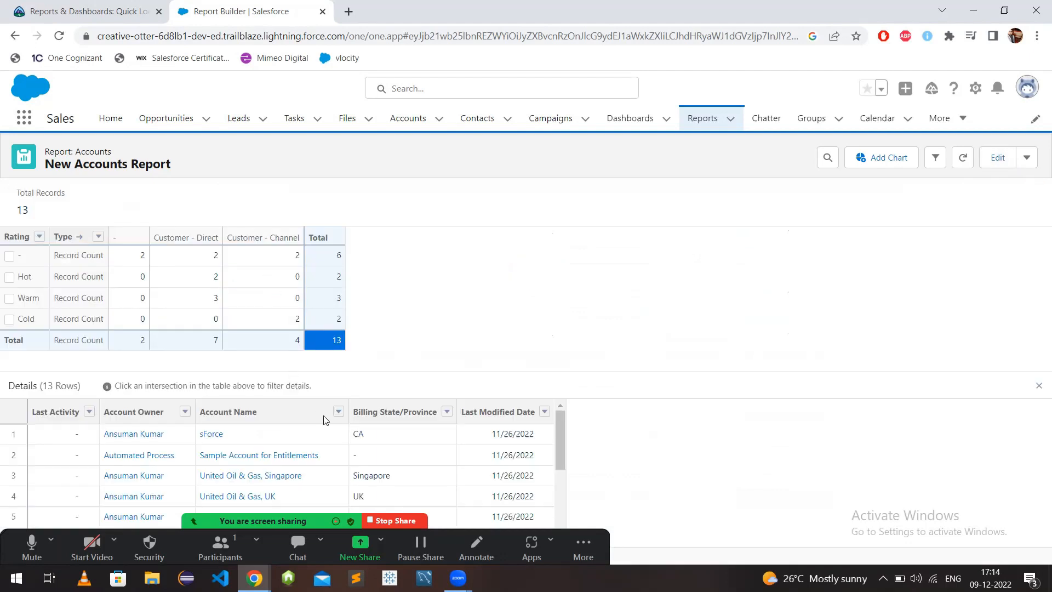
scroll(476, 480, down, 3)
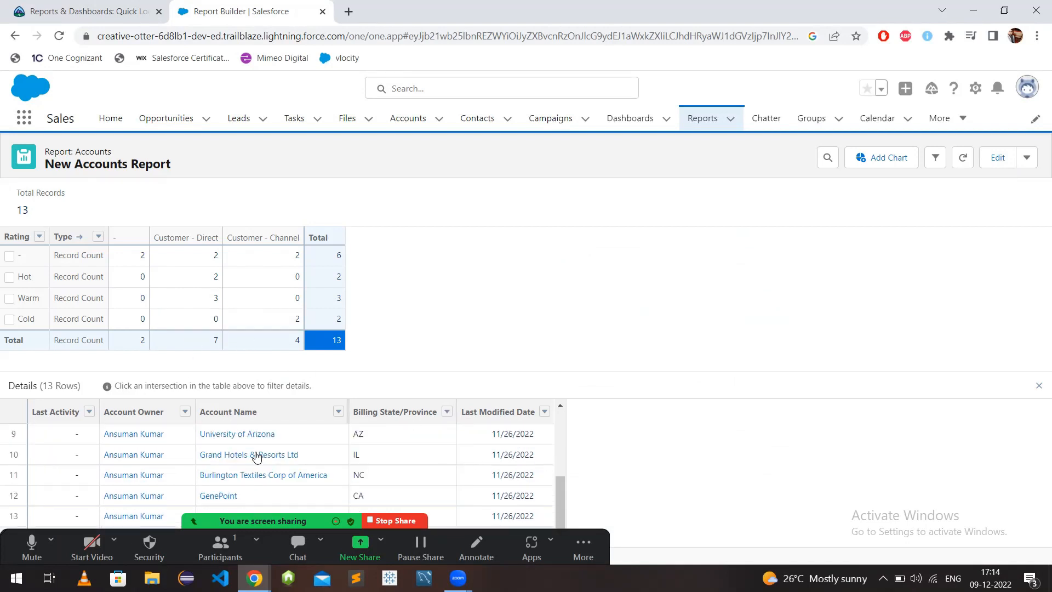
scroll(256, 458, up, 3)
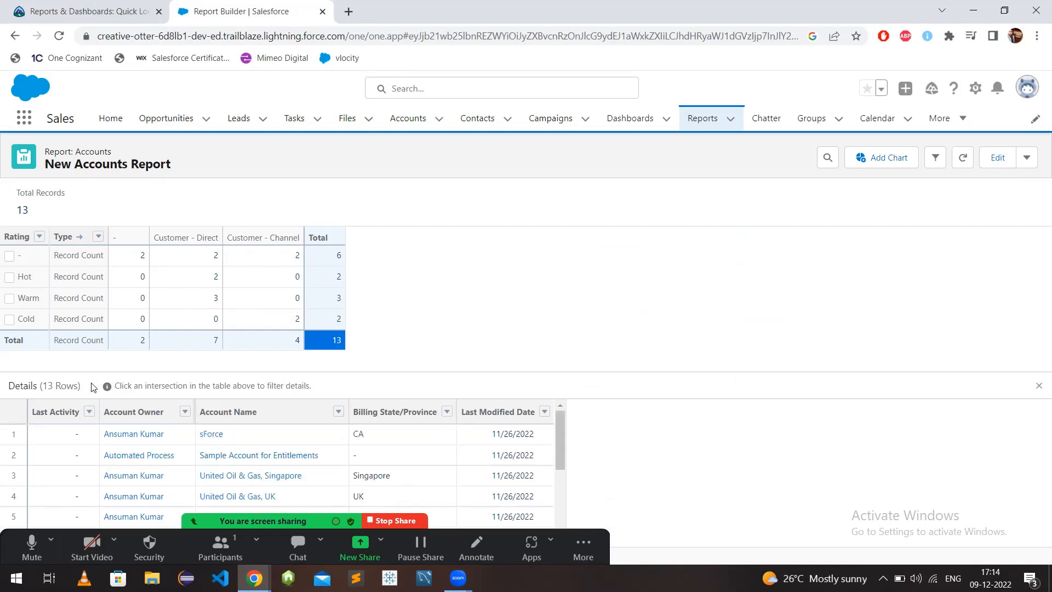
click(11, 281)
click(126, 345)
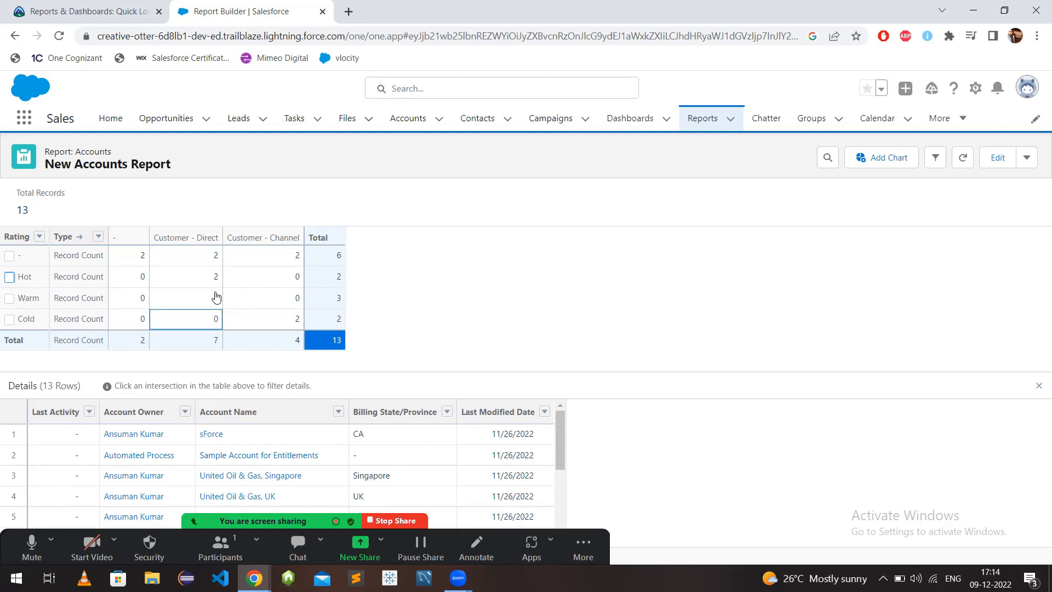
Reopen the accounts report for editing and group its rows by Rating.
click(992, 158)
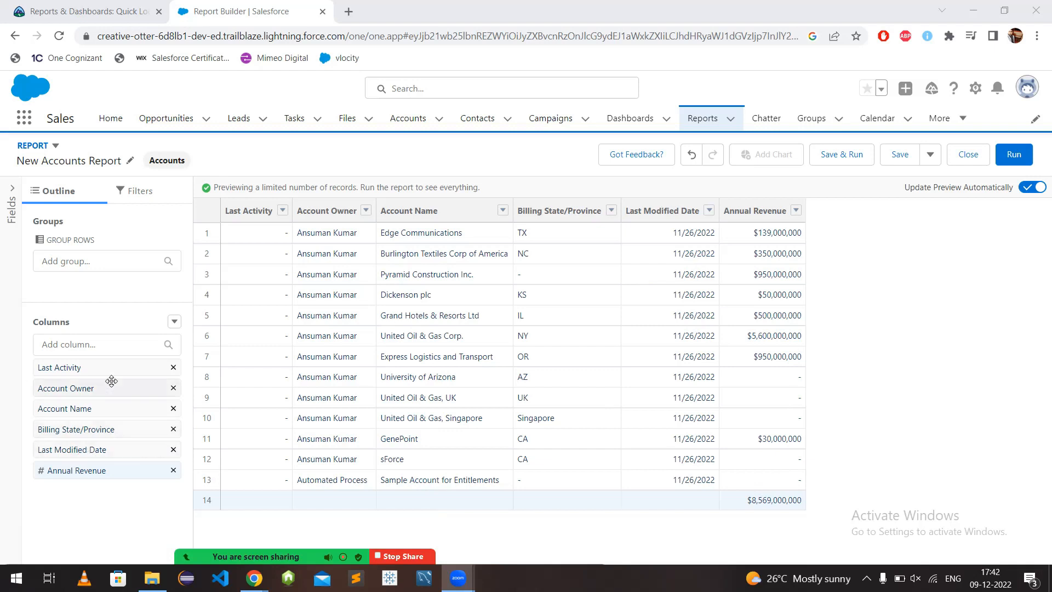
click(115, 261)
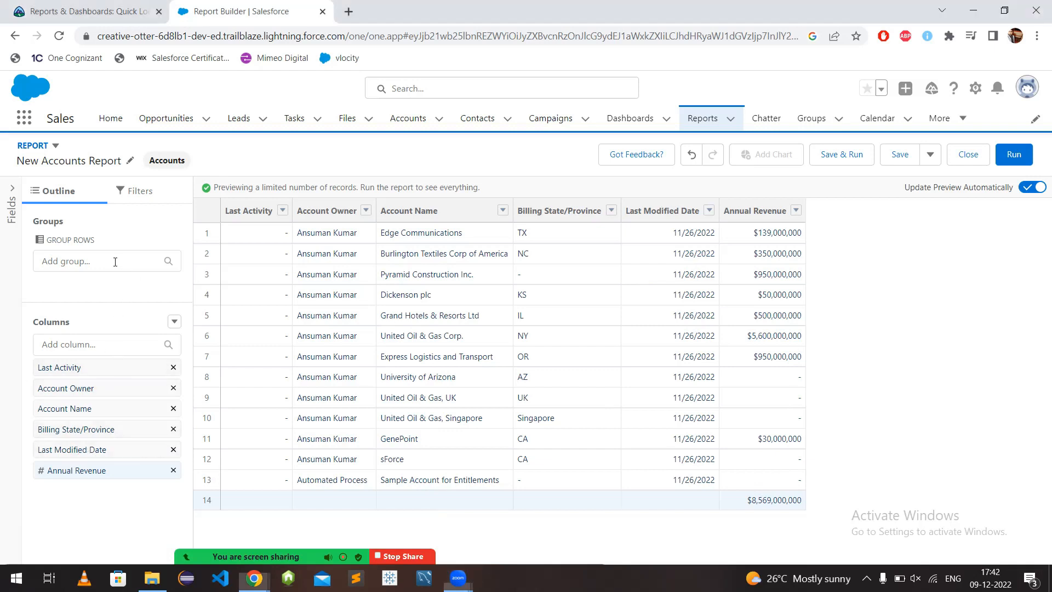
text(rati)
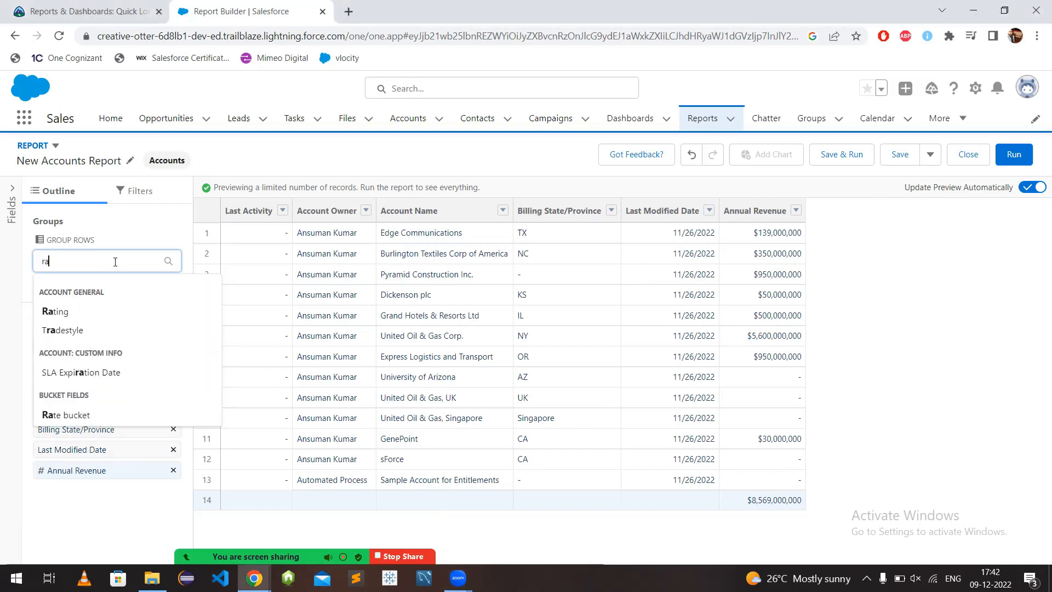
click(89, 311)
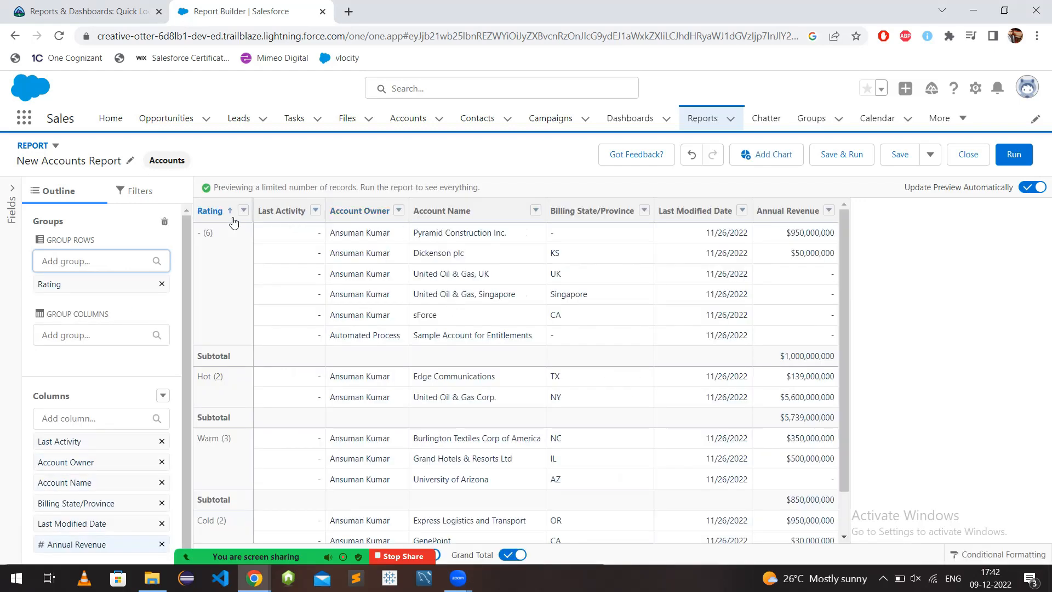
Move Rating out of the row grouping into a regular column between Billing State/Province and Last Modified Date.
drag(214, 213, 777, 208)
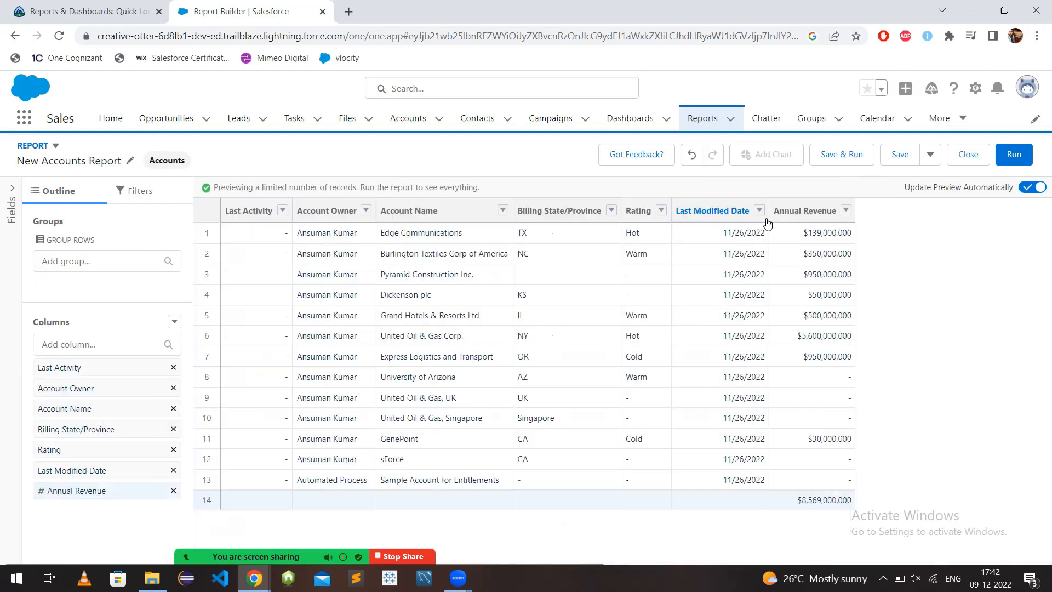
click(846, 211)
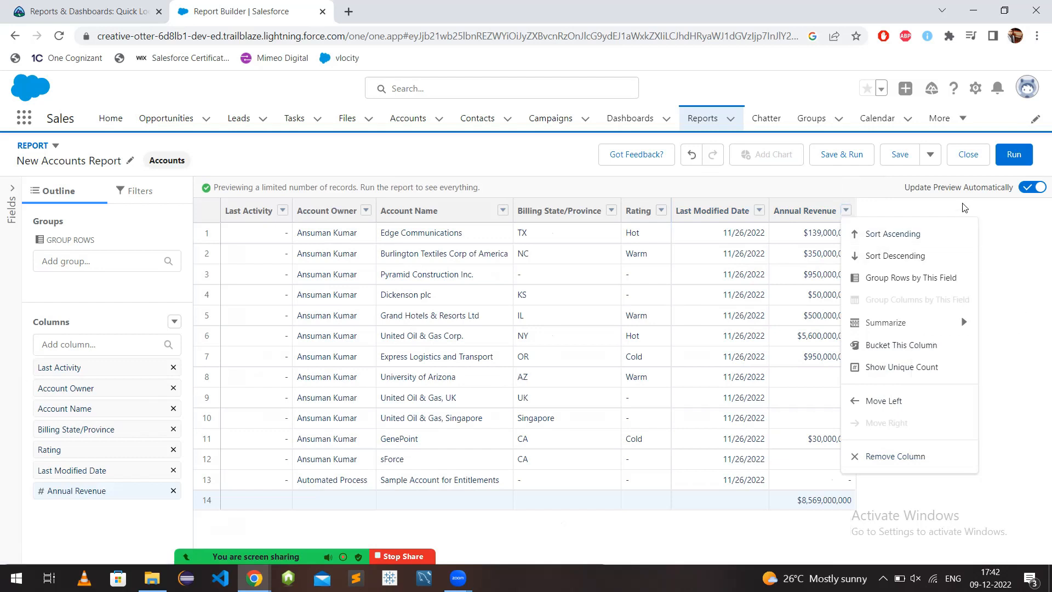
click(1016, 231)
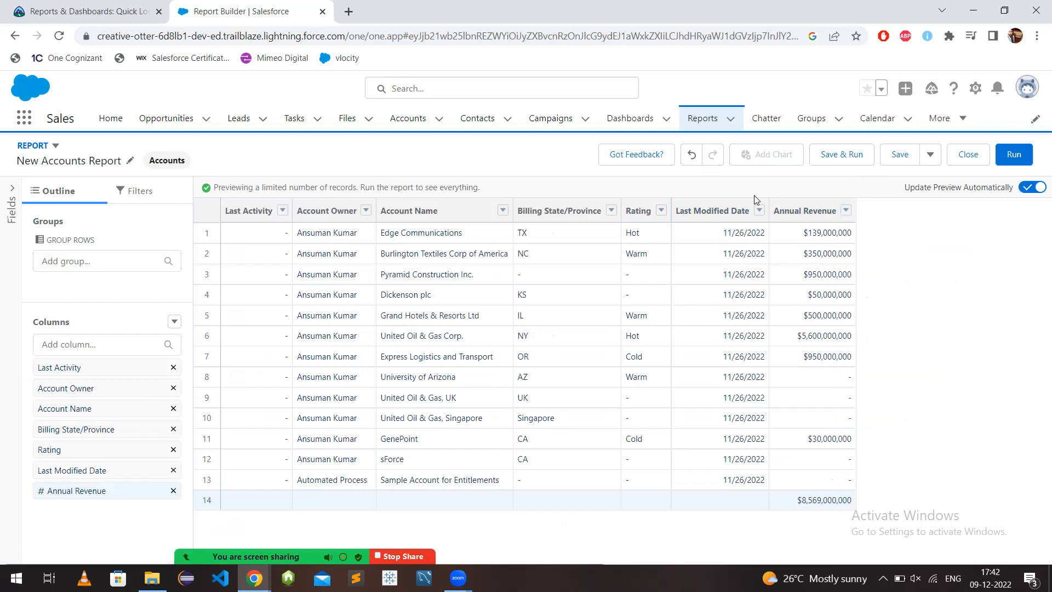
Start a bucket column on the Rating field and name it Rate Bucket.
click(662, 211)
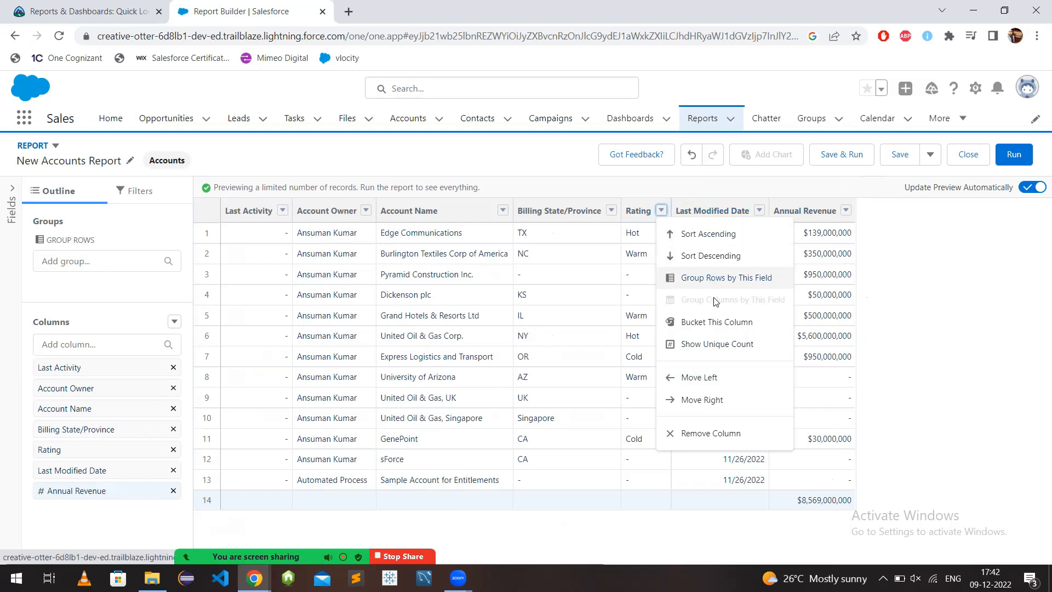
click(715, 321)
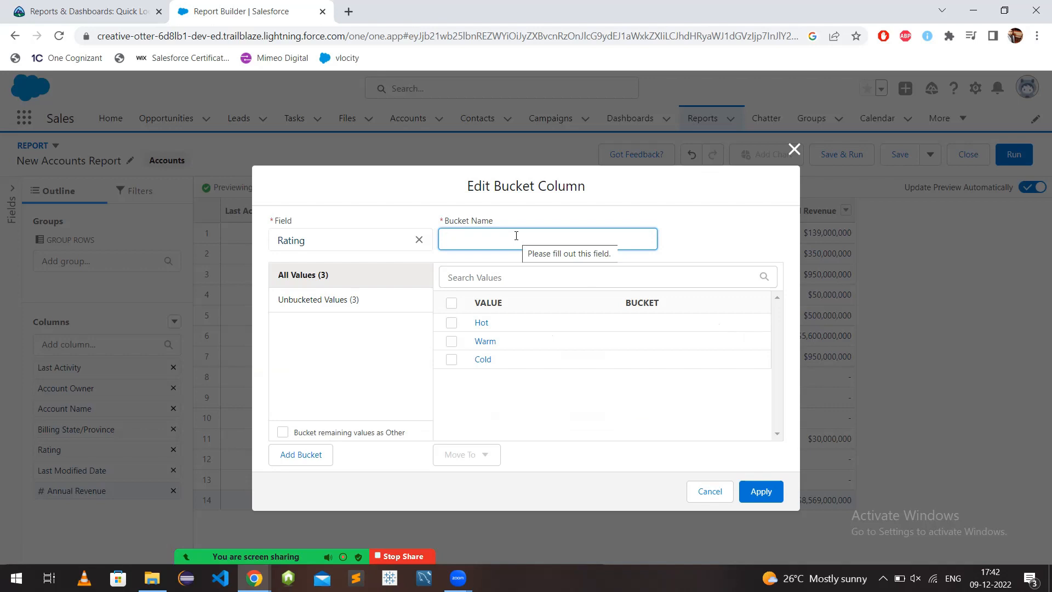
text(Rate Bycket)
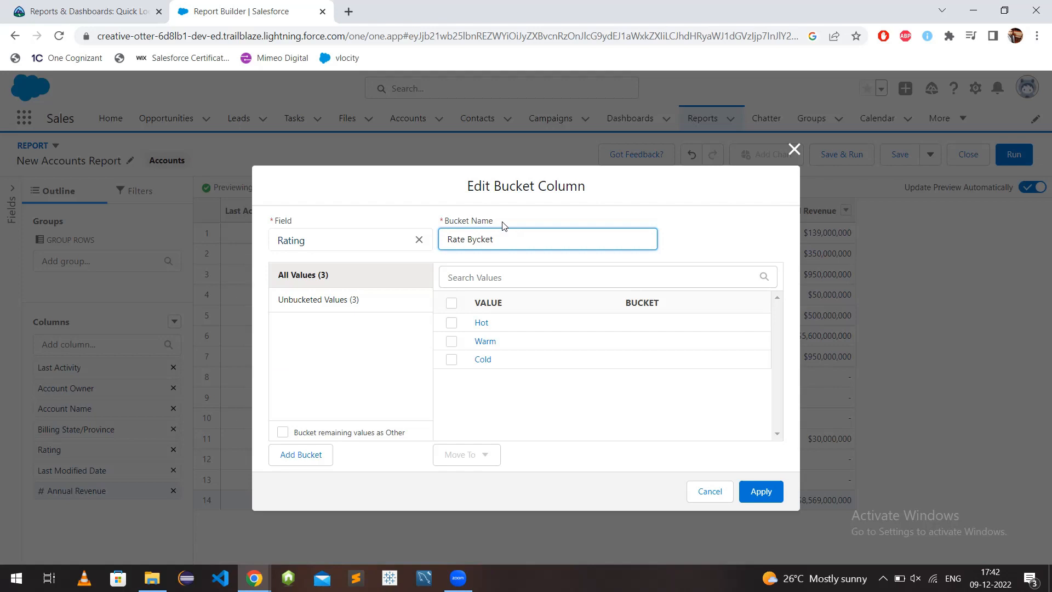
click(481, 239)
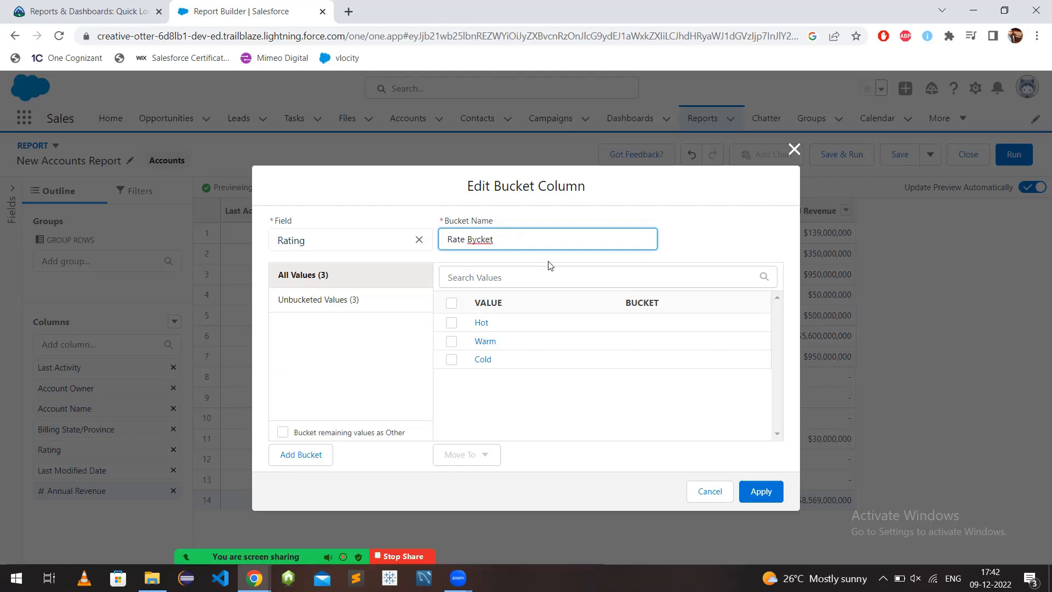
key(BackSpace)
key(BackSpace)
text(u)
click(322, 328)
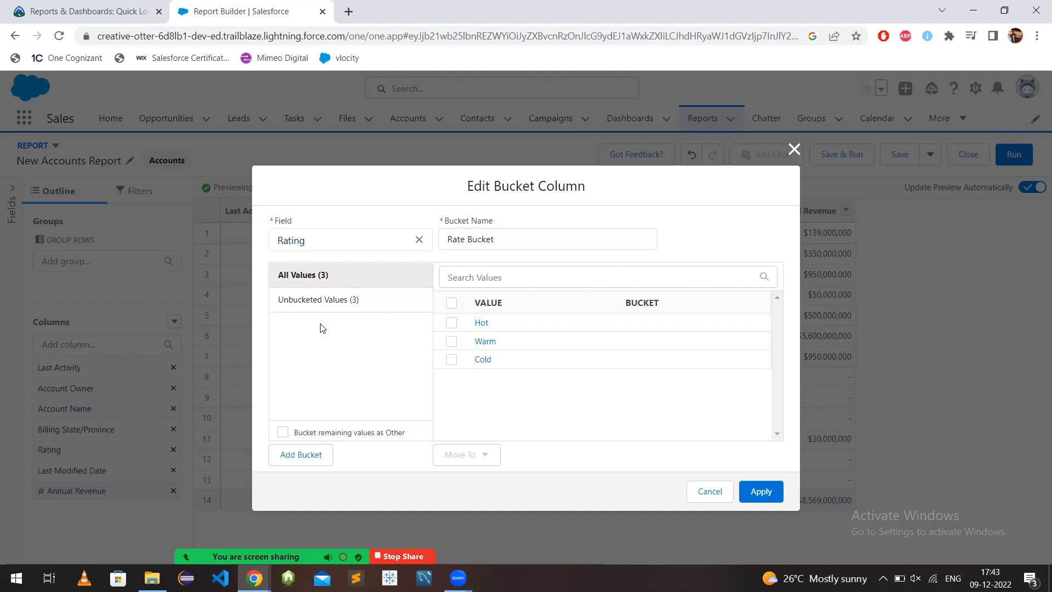
Add a bucket named "warm and above" and move the Hot and Warm values into it.
click(295, 455)
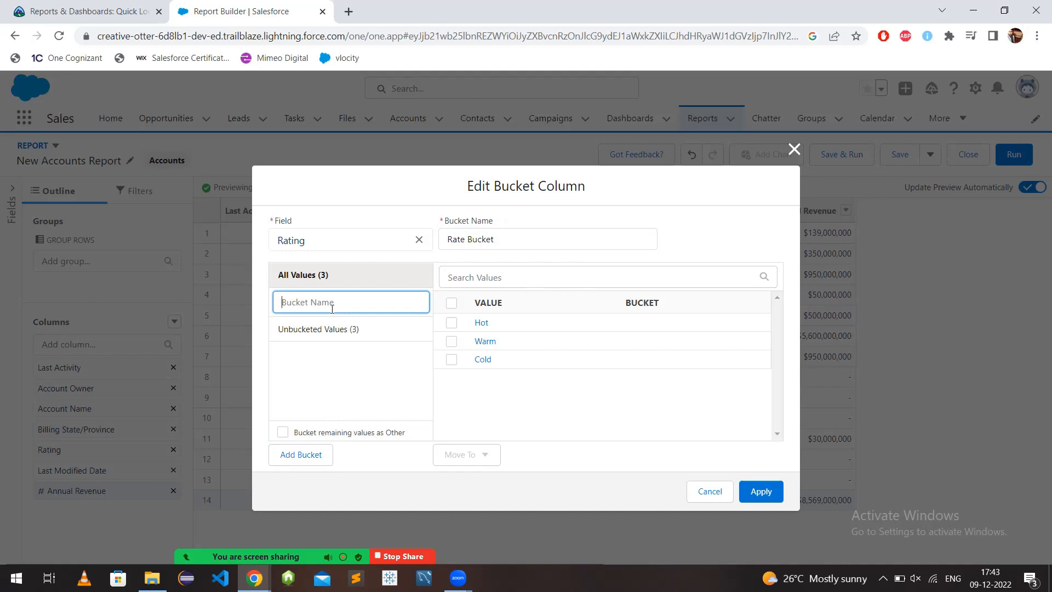
text(warm and above)
click(452, 326)
click(377, 326)
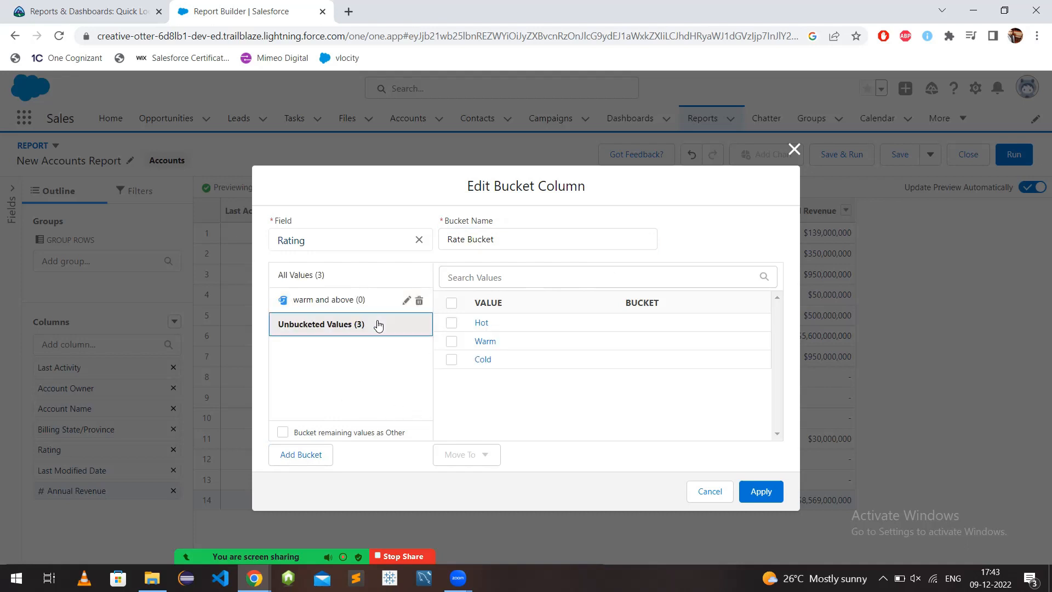
click(451, 322)
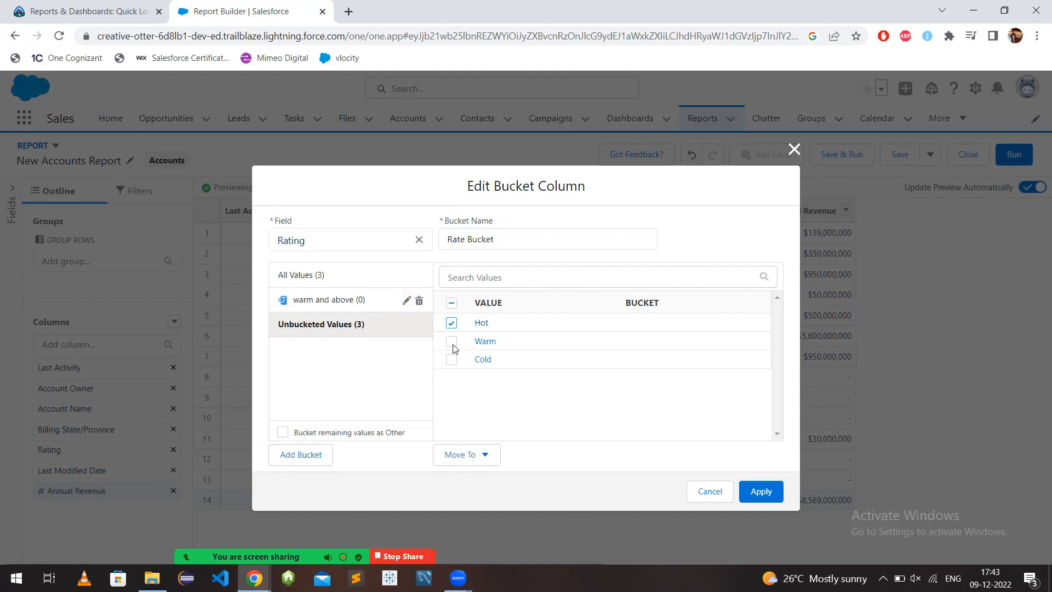
click(451, 340)
click(486, 454)
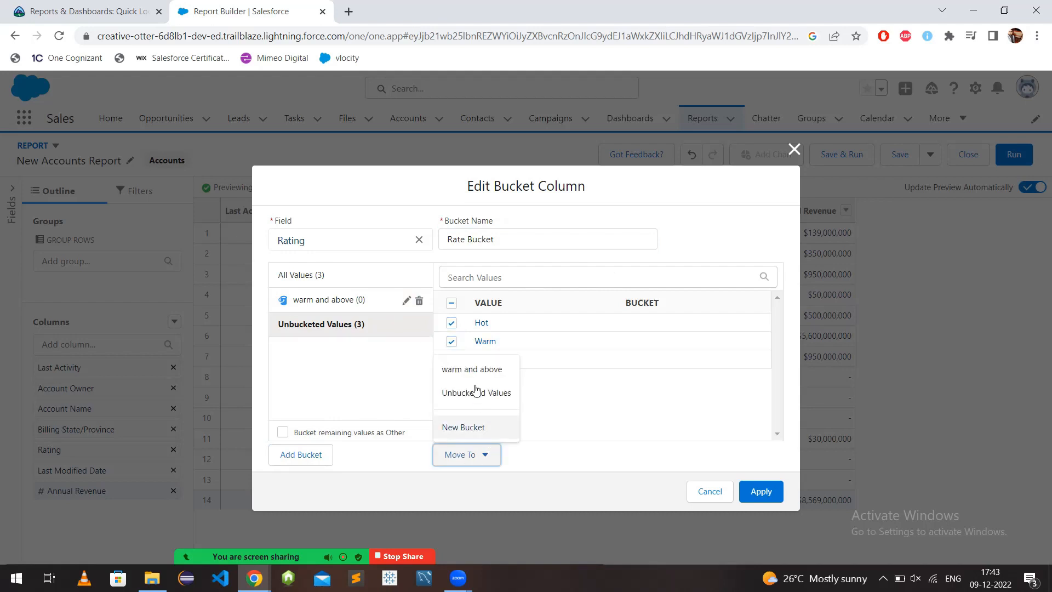
click(483, 371)
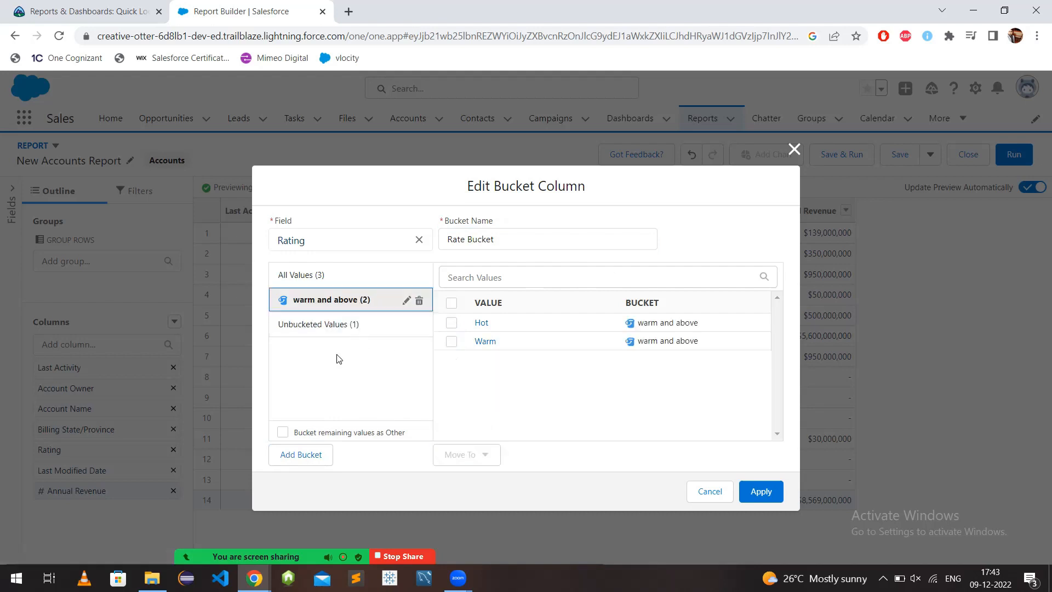
Add a second bucket named "cold" and move the Cold value into it.
click(310, 455)
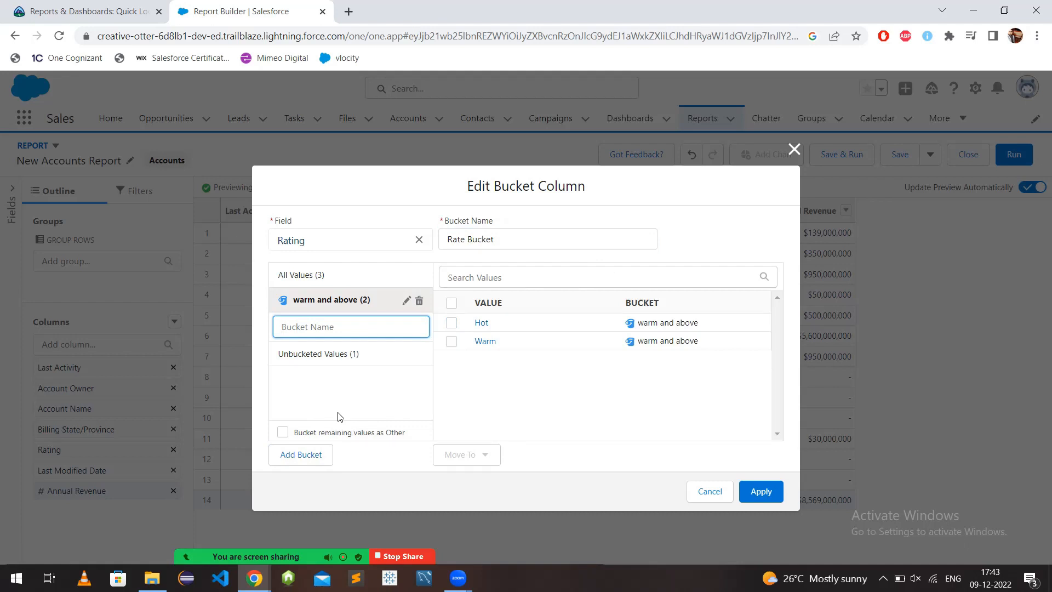
text(cold)
key(Return)
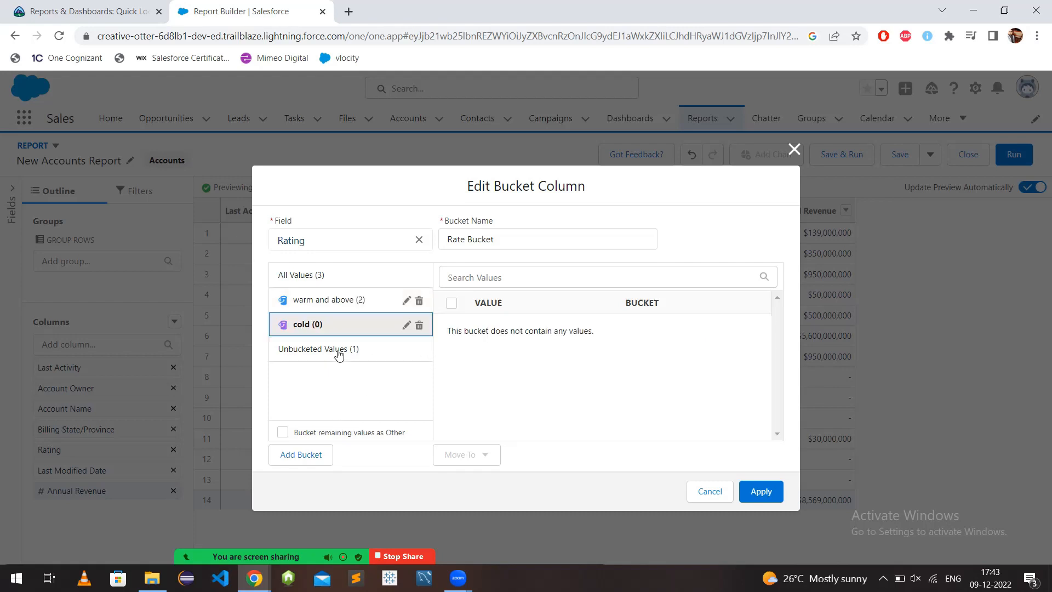
click(389, 349)
click(452, 322)
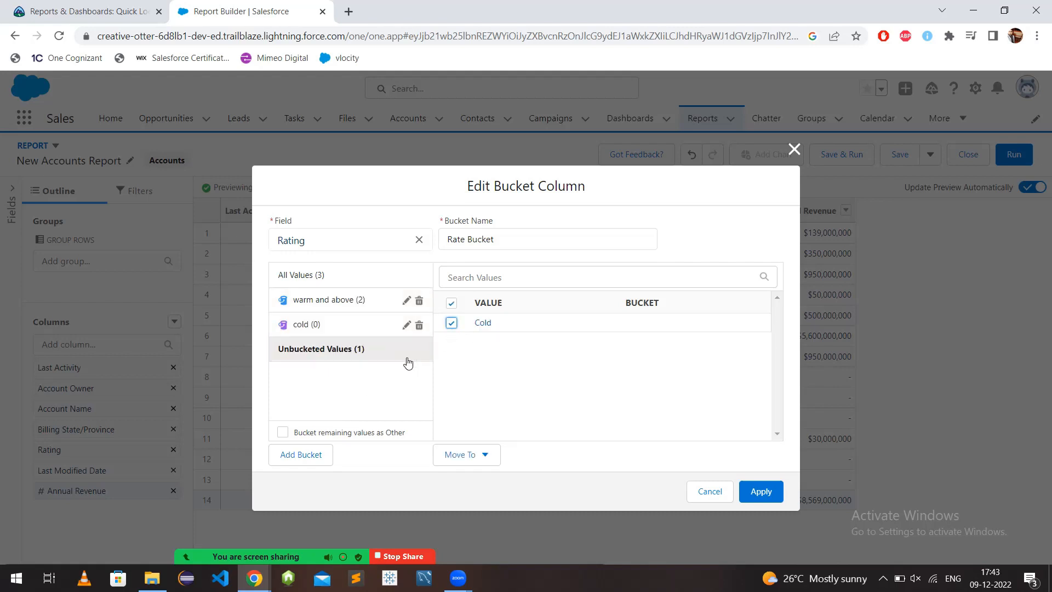
click(466, 454)
click(468, 369)
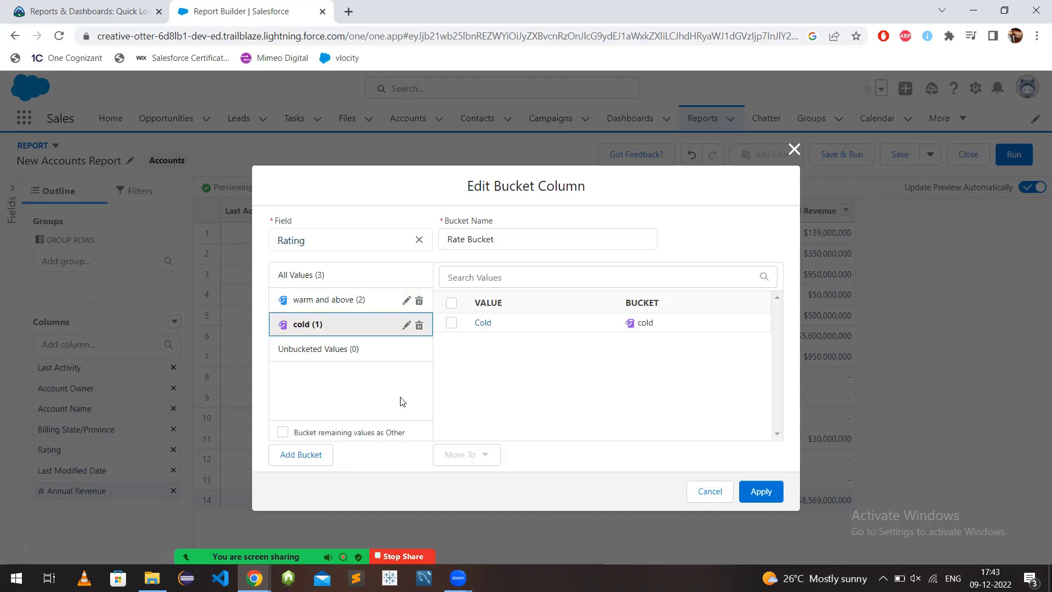
Apply the Rate Bucket column with remaining values bucketed as Other, and run the report.
click(283, 432)
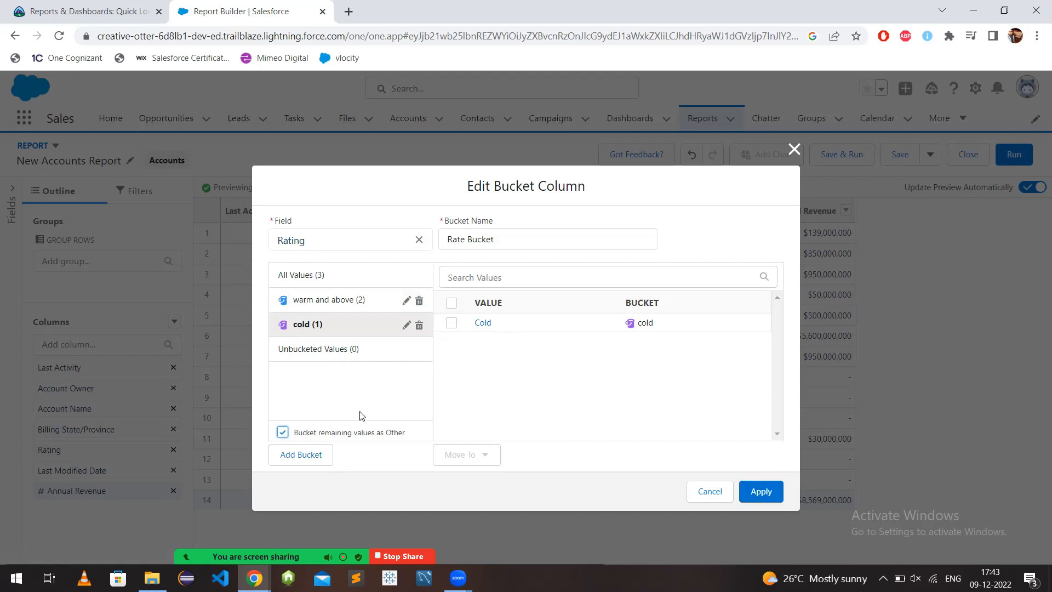
click(759, 490)
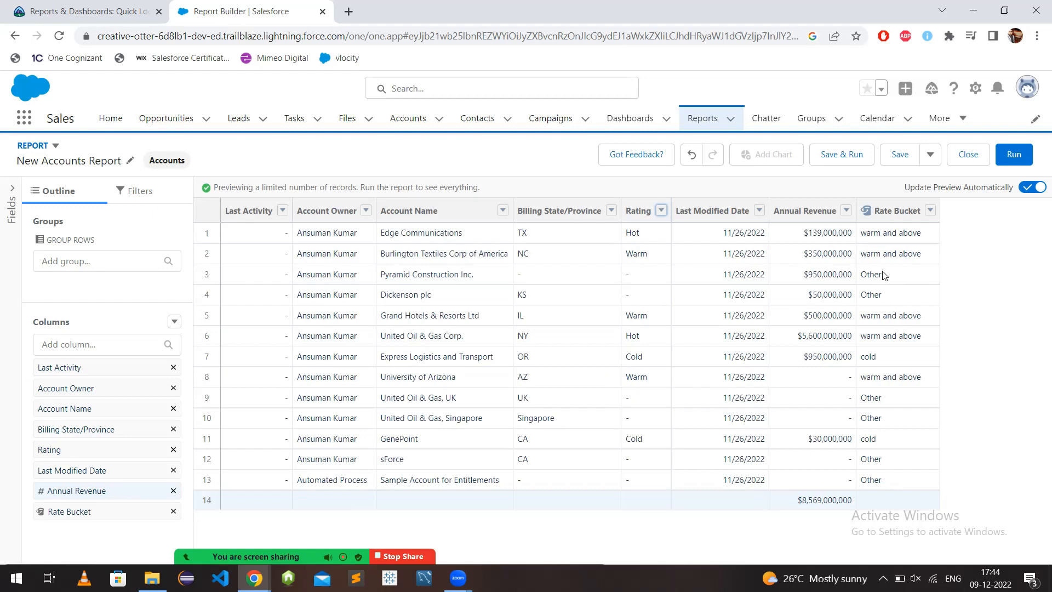
click(1013, 154)
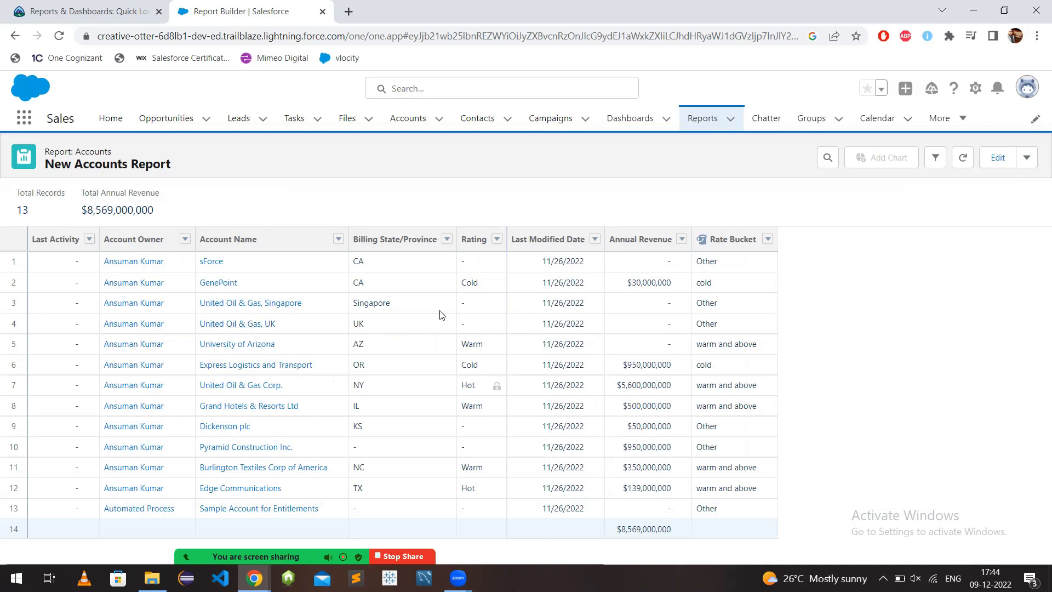
Return to editing the report with its Rate Bucket column and group the rows by Rating.
click(995, 160)
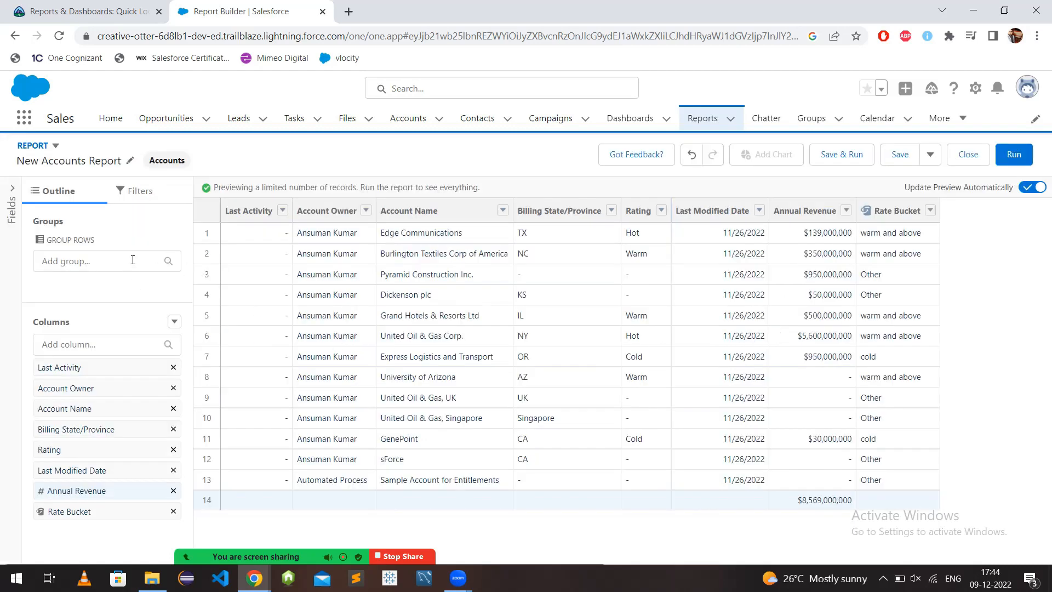
click(131, 259)
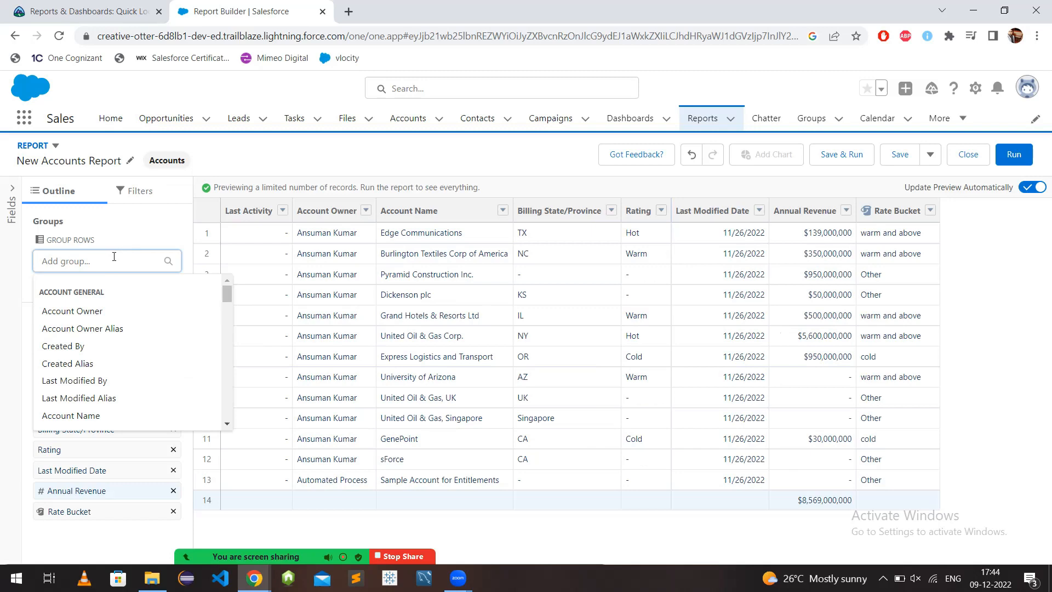
text(rat)
click(108, 311)
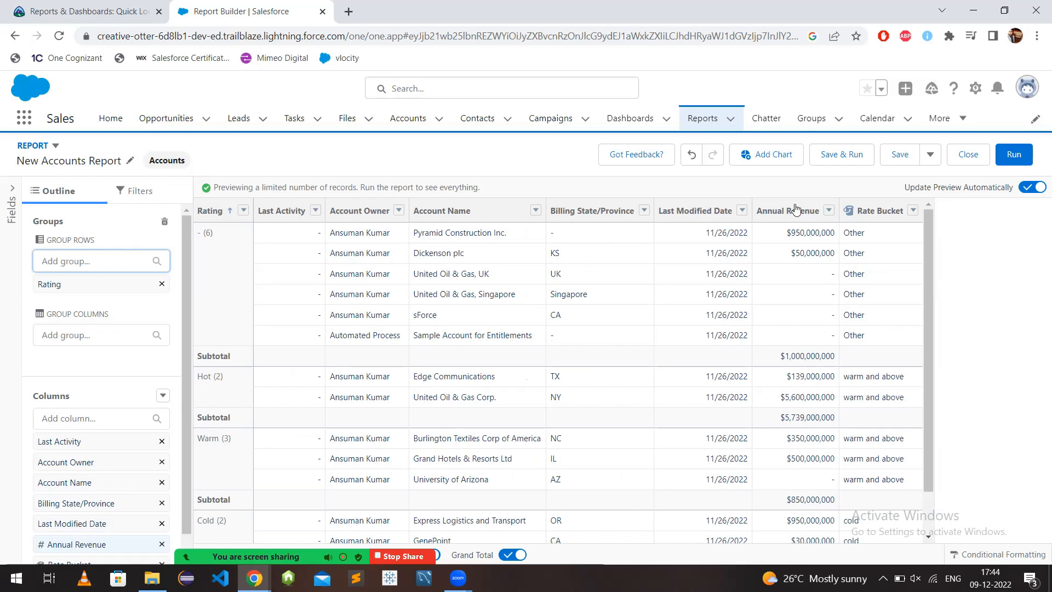
Run the grouped report and compare each Rating group with its Rate Bucket values.
click(1011, 157)
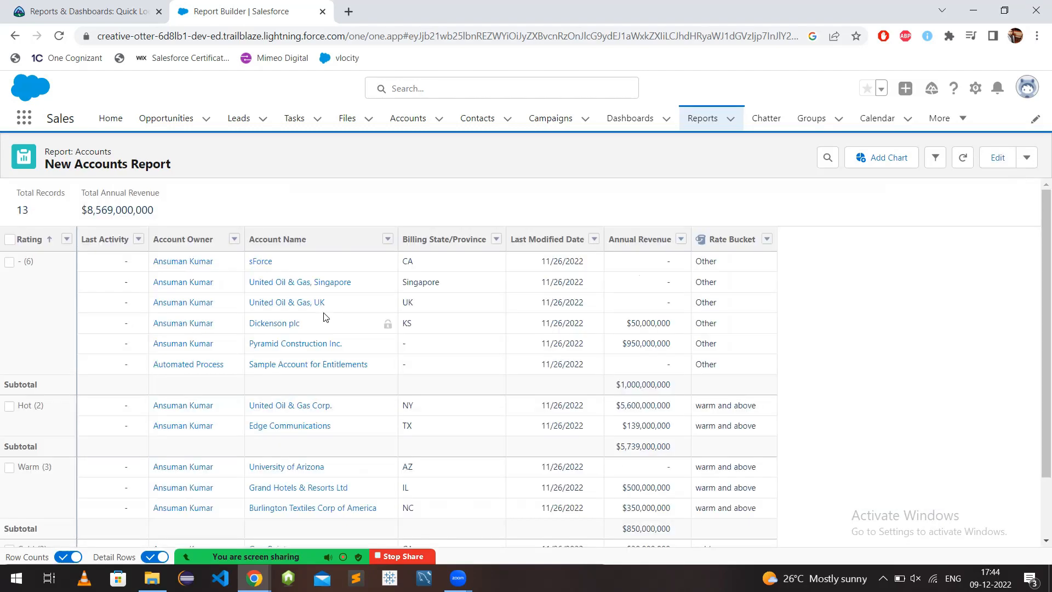
scroll(298, 368, down, 2)
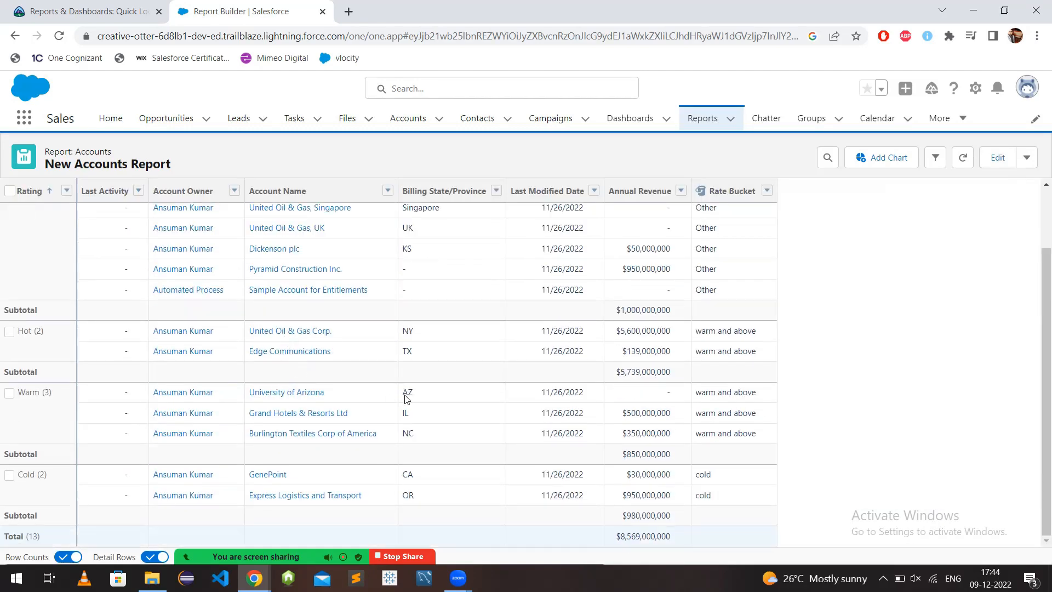
scroll(556, 308, up, 2)
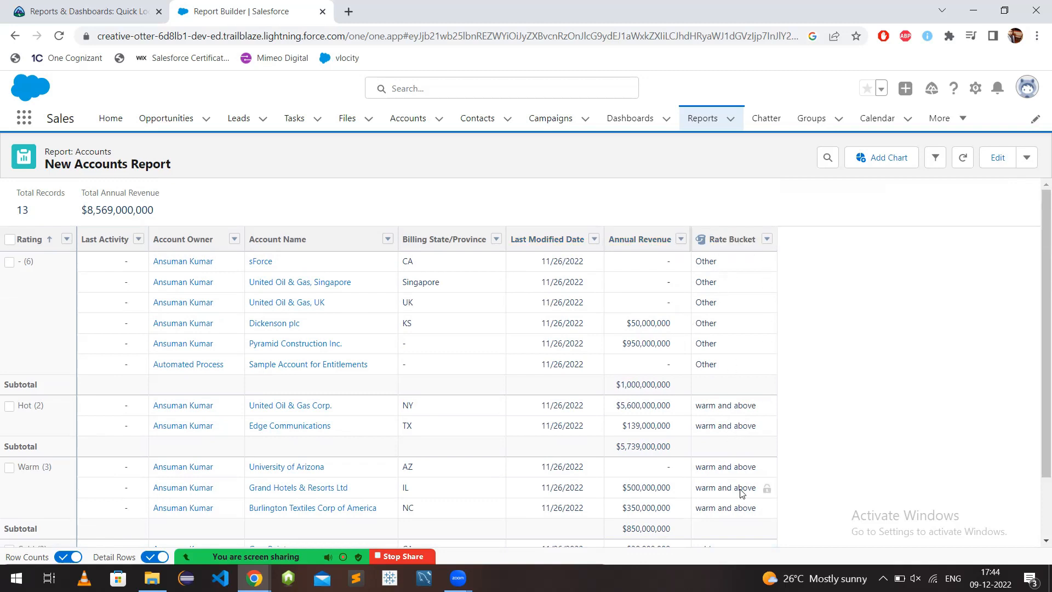
scroll(717, 498, down, 3)
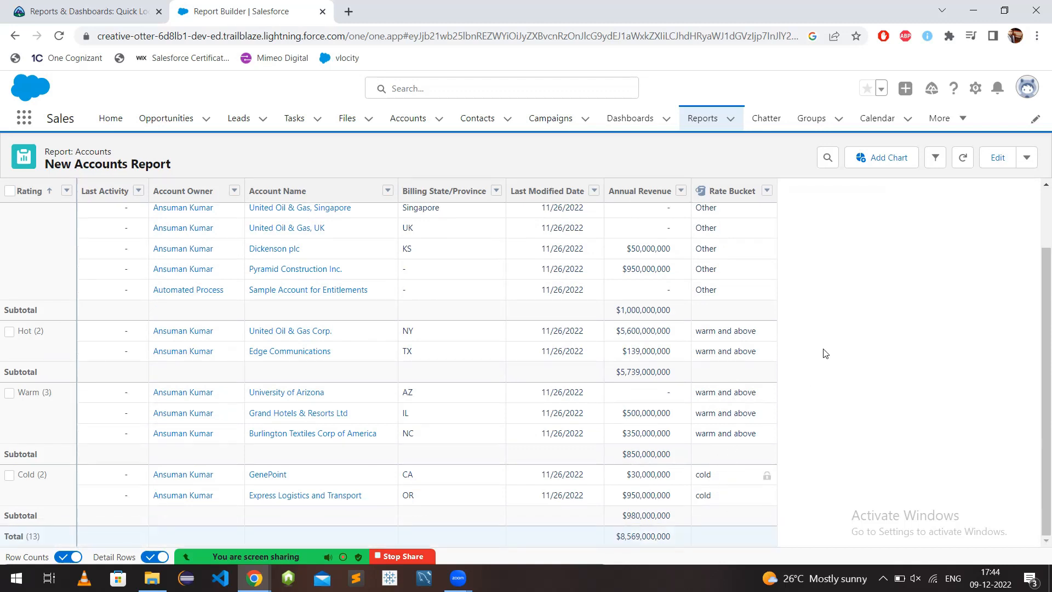
Reopen the bucketed report for editing and group its columns by Type.
click(991, 160)
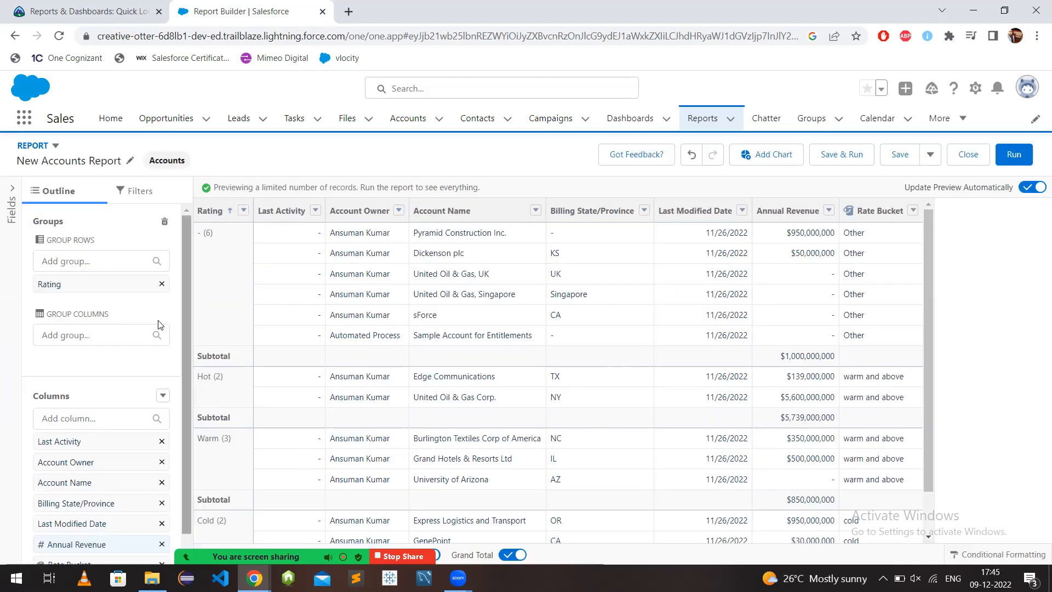
click(94, 334)
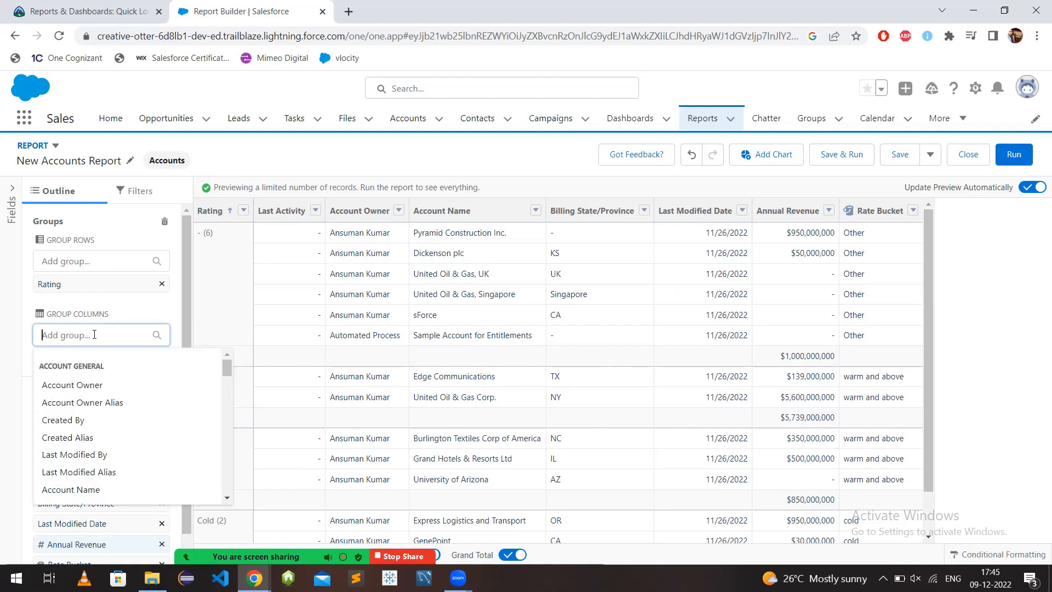
text(ty)
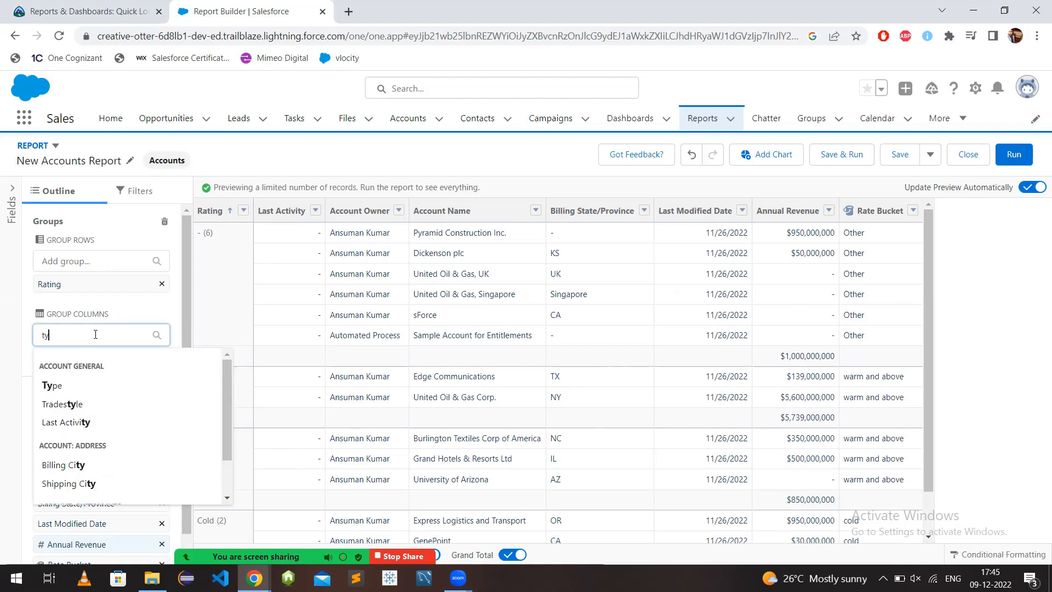
click(95, 388)
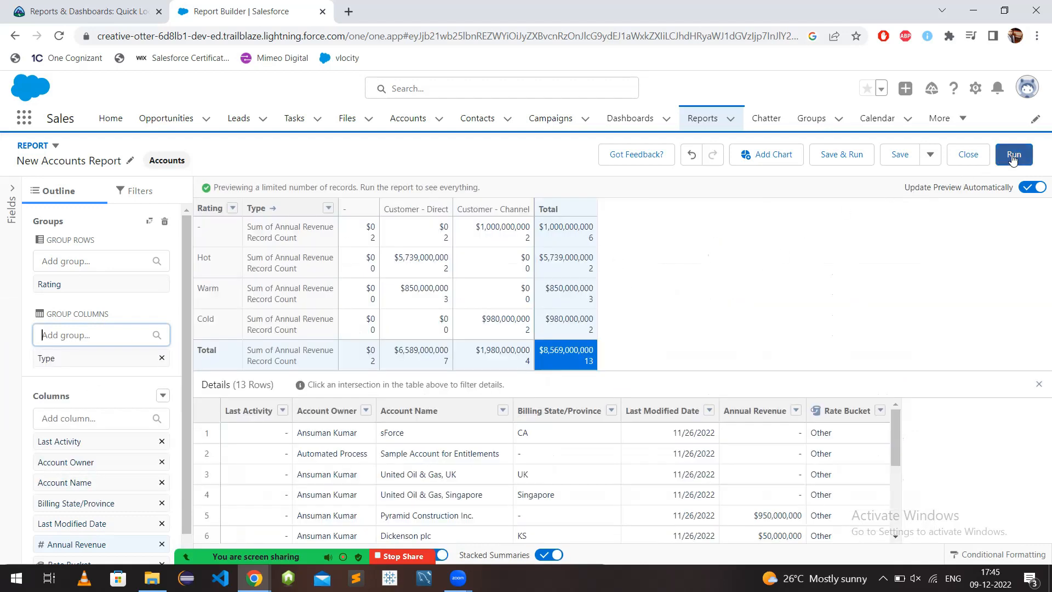
Run the matrix report grouped by Rating and Type, and return to editing it.
click(1012, 157)
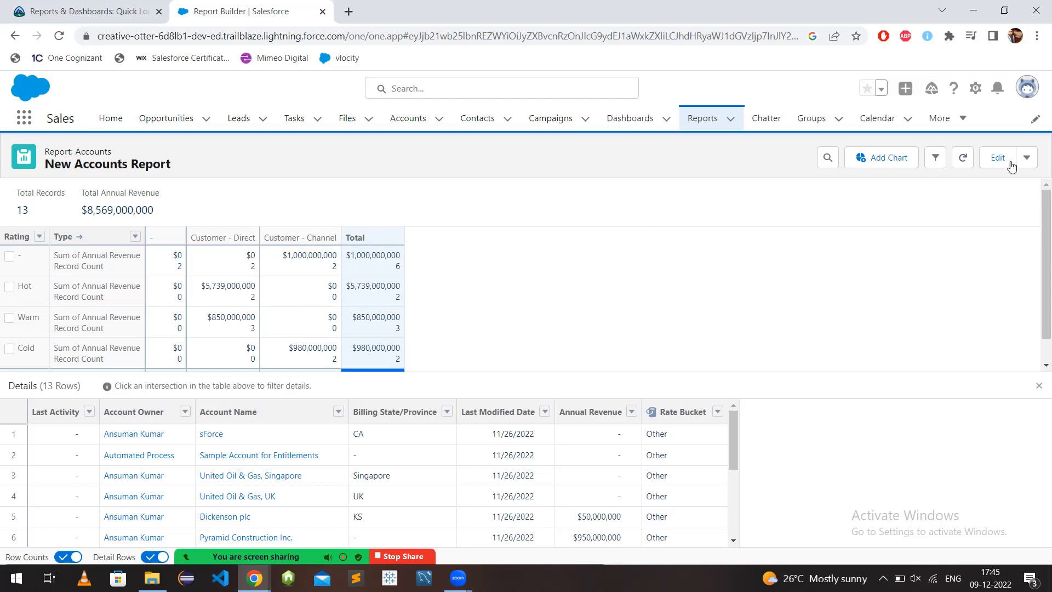
click(988, 163)
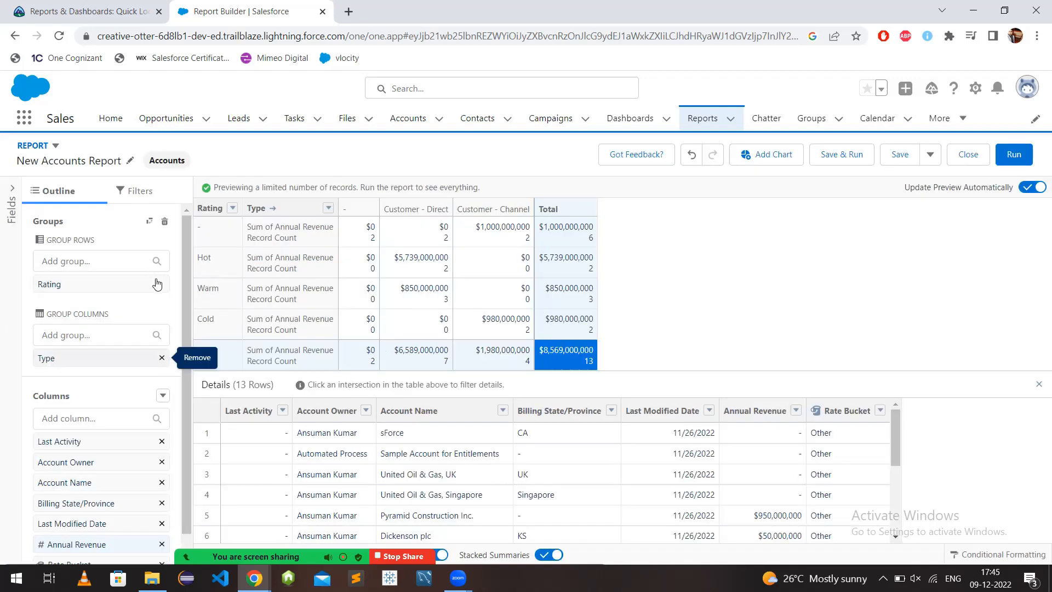
Remove the Type column grouping and group the rows by Type instead of Rating.
click(162, 359)
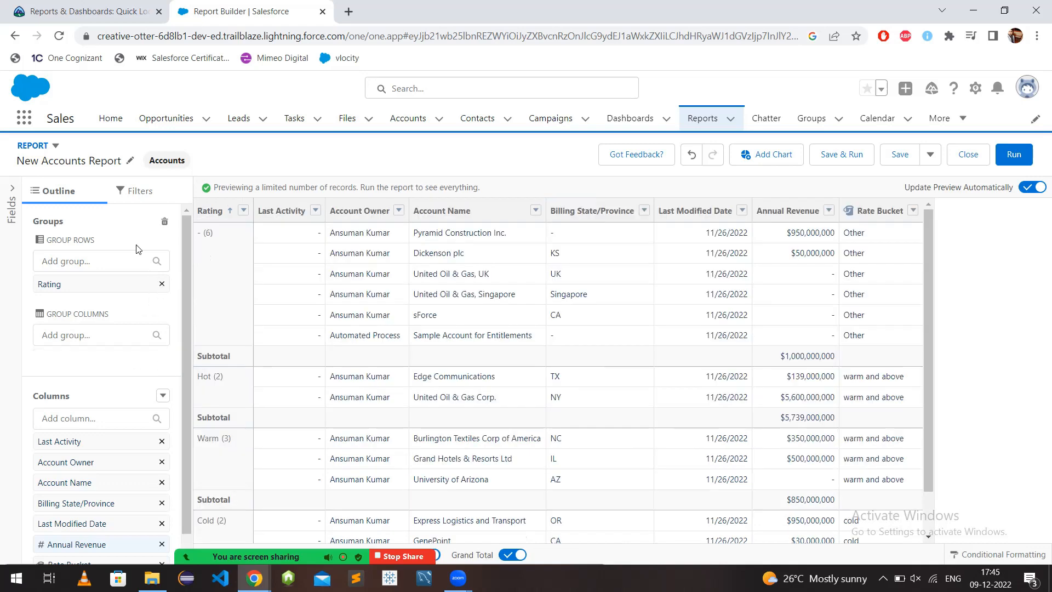
click(109, 254)
text(typ)
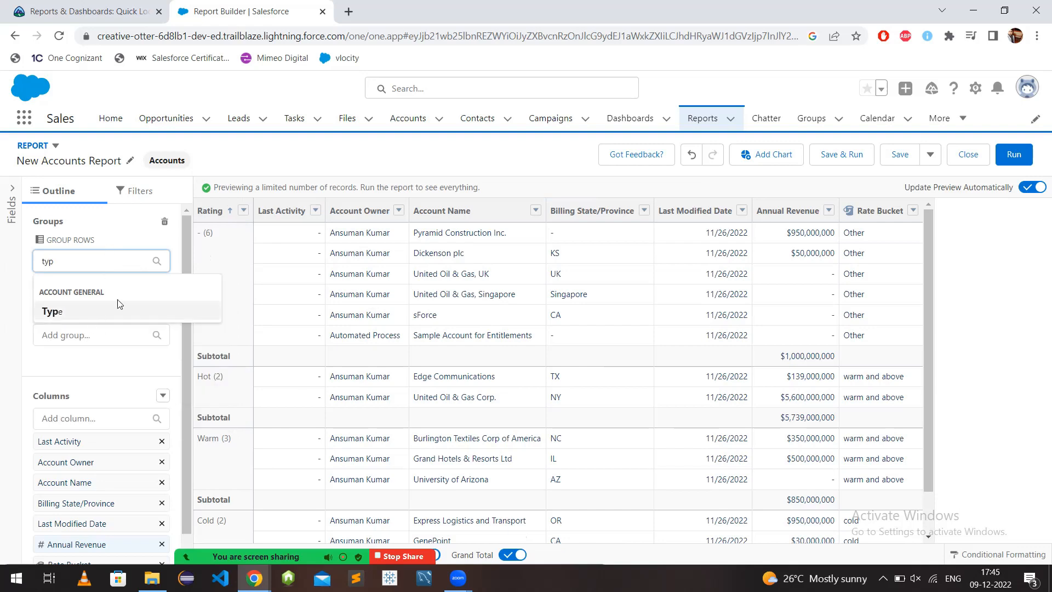
click(117, 307)
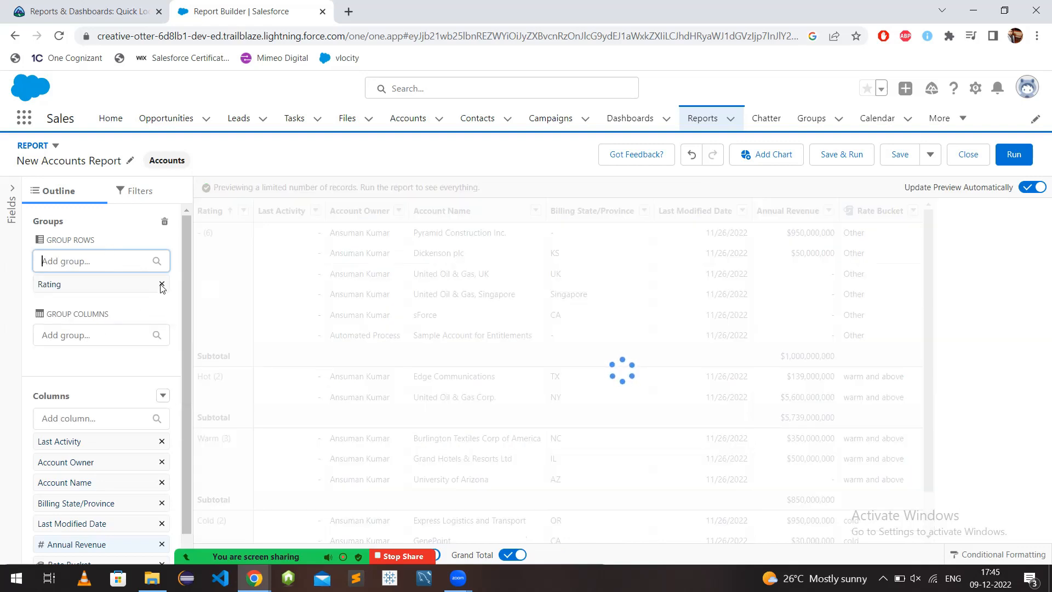
click(162, 283)
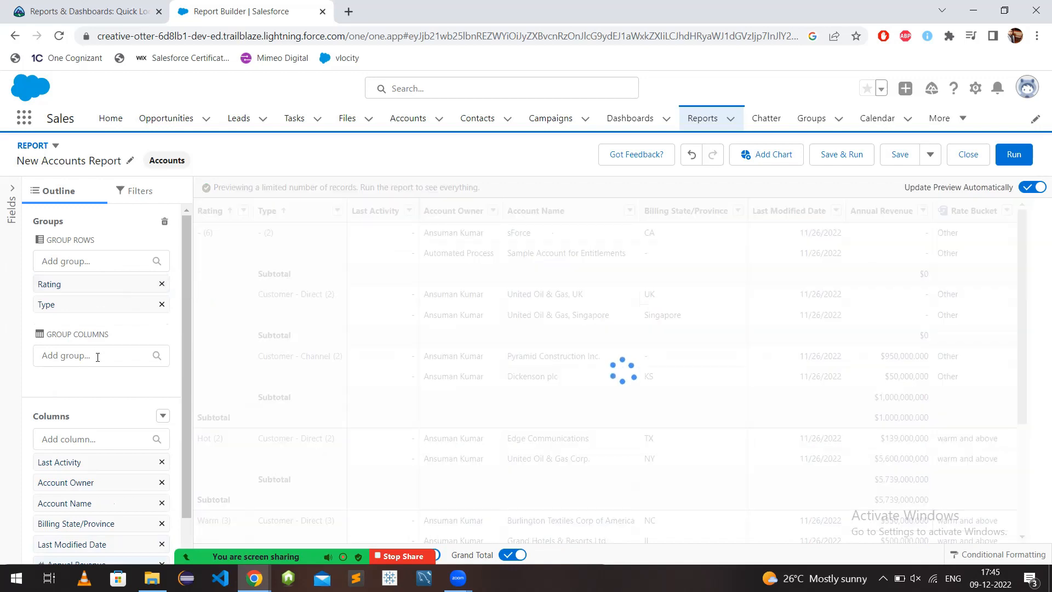
Group the report's columns by Rating.
click(99, 333)
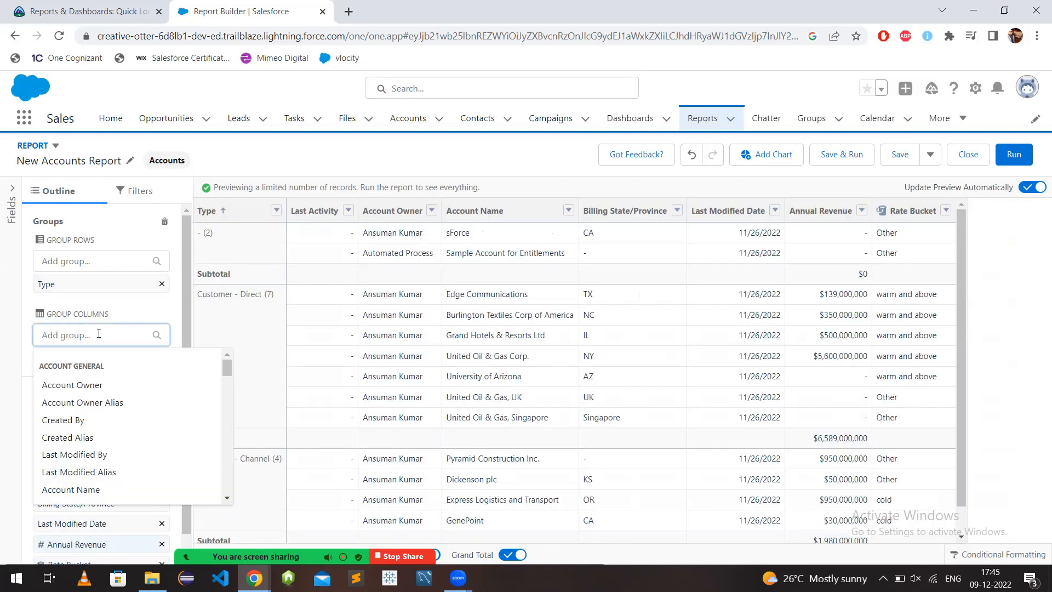
text(ratin)
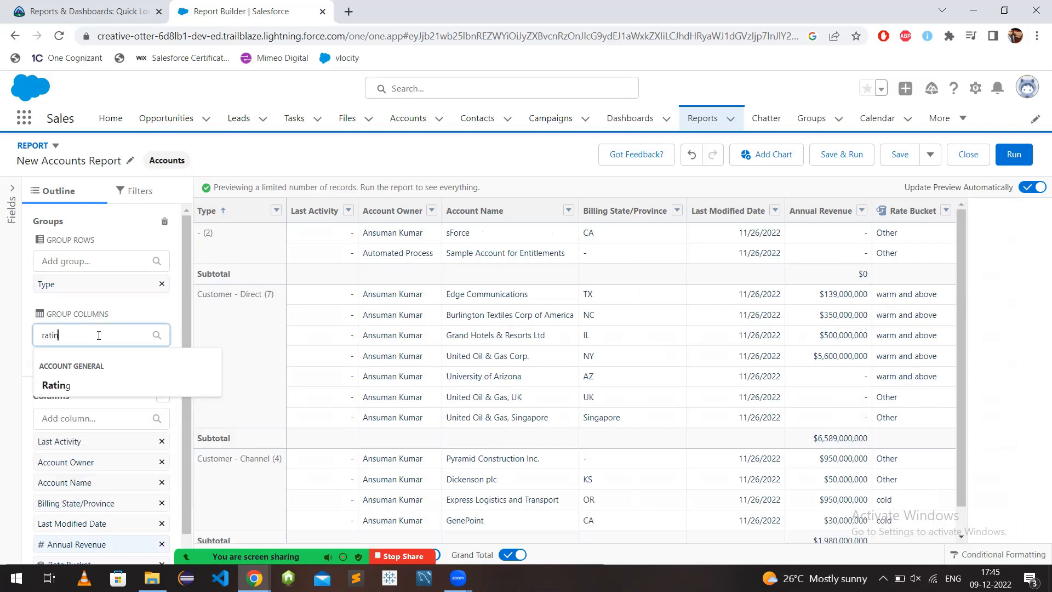
click(90, 386)
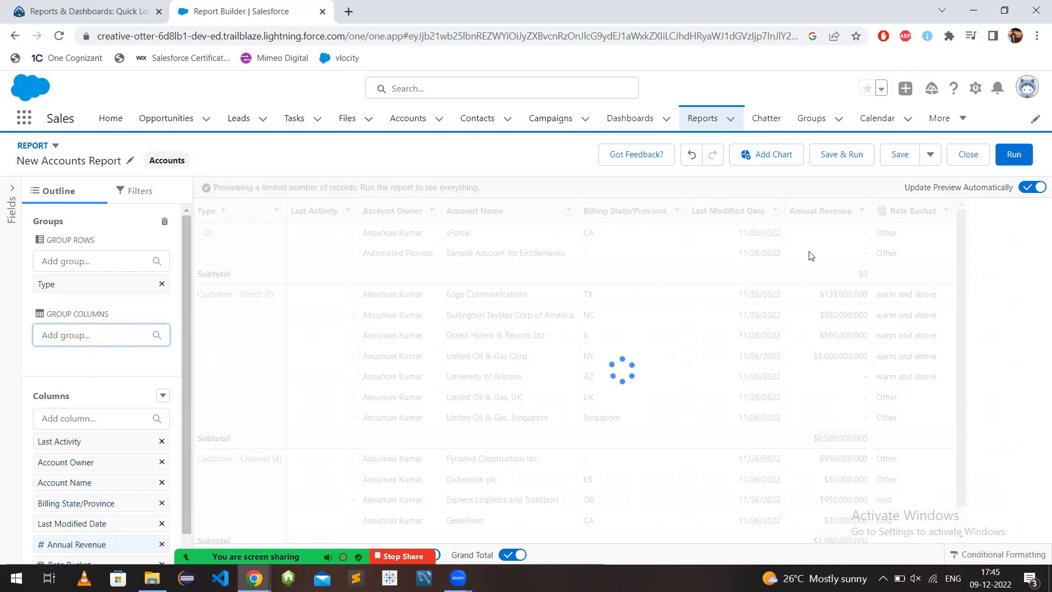
Run the regrouped matrix report and examine the Rate Bucket values in its detail rows.
click(1014, 155)
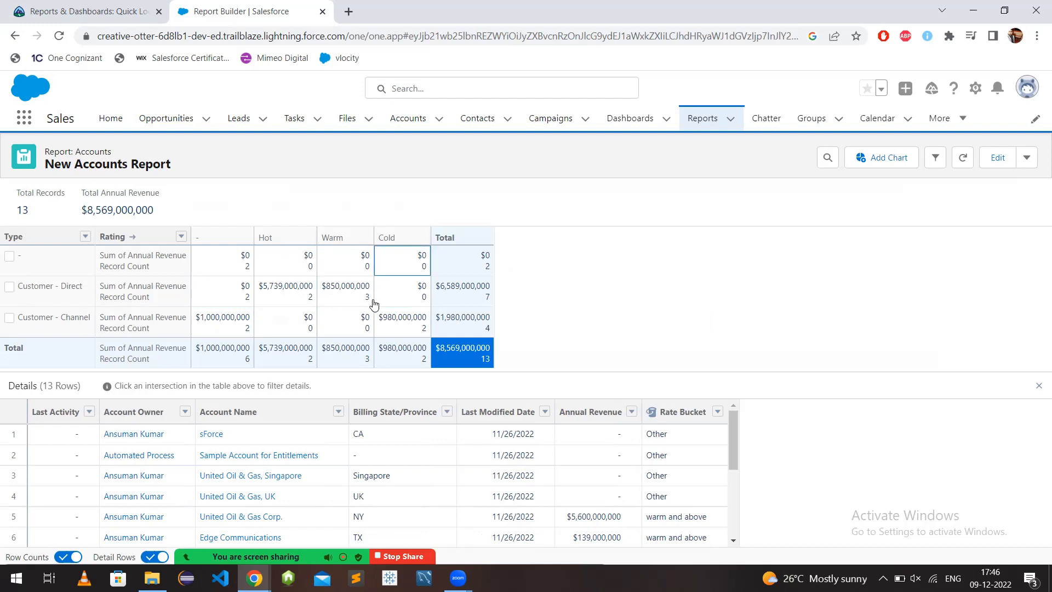
scroll(678, 460, down, 3)
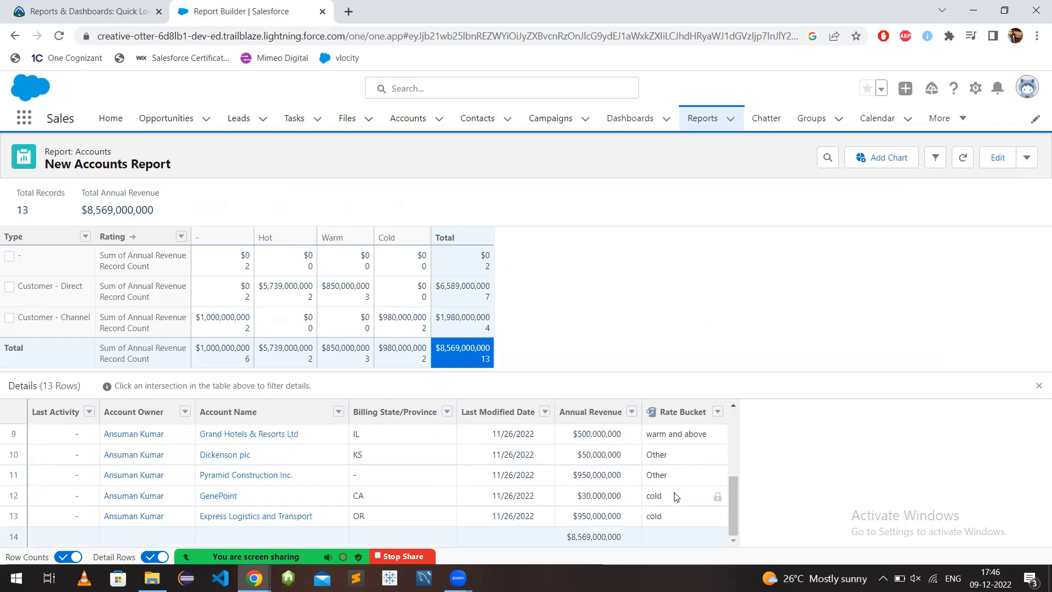
scroll(679, 496, up, 2)
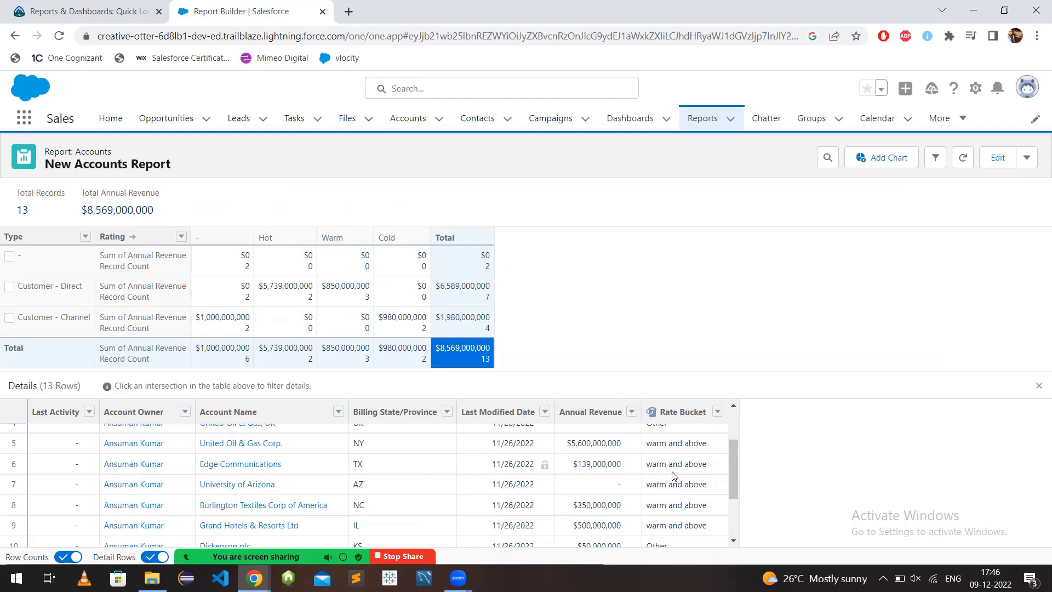
scroll(675, 464, up, 1)
scroll(677, 471, down, 3)
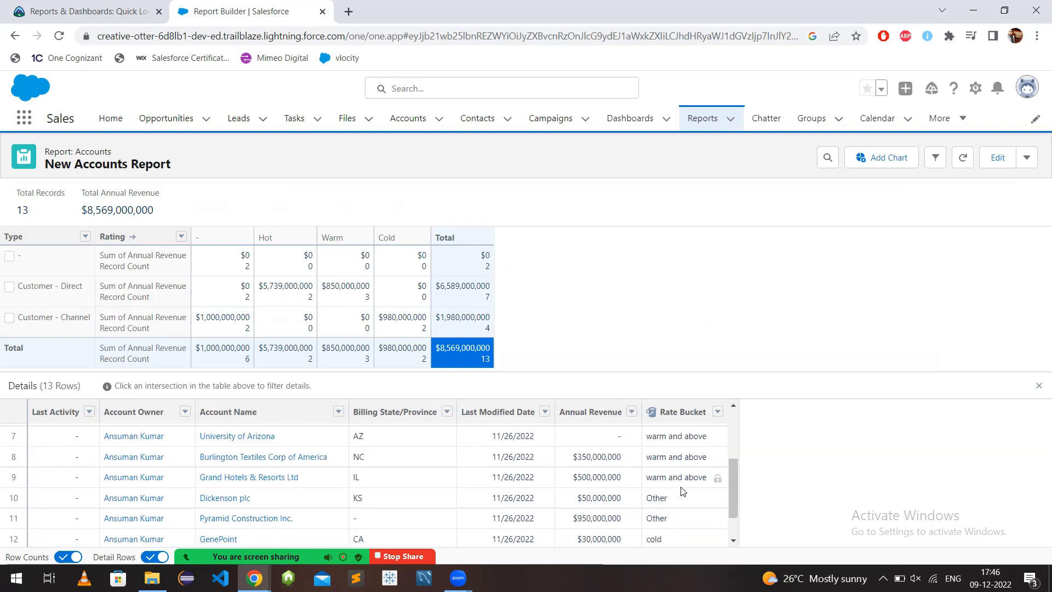
scroll(682, 493, up, 4)
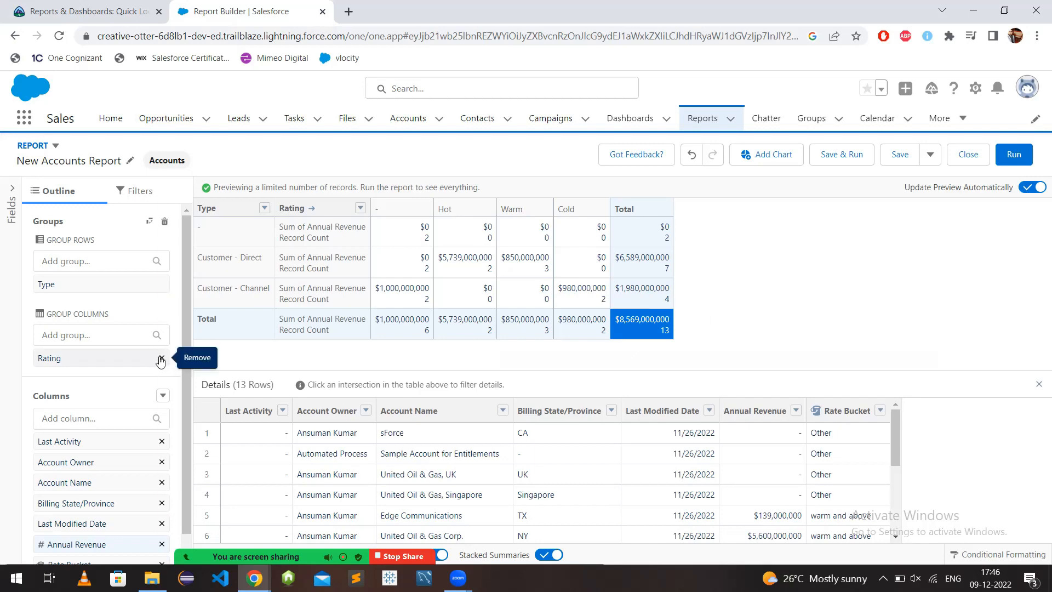
Reopen the report for editing and remove its Rating column grouping and Type row grouping.
click(162, 359)
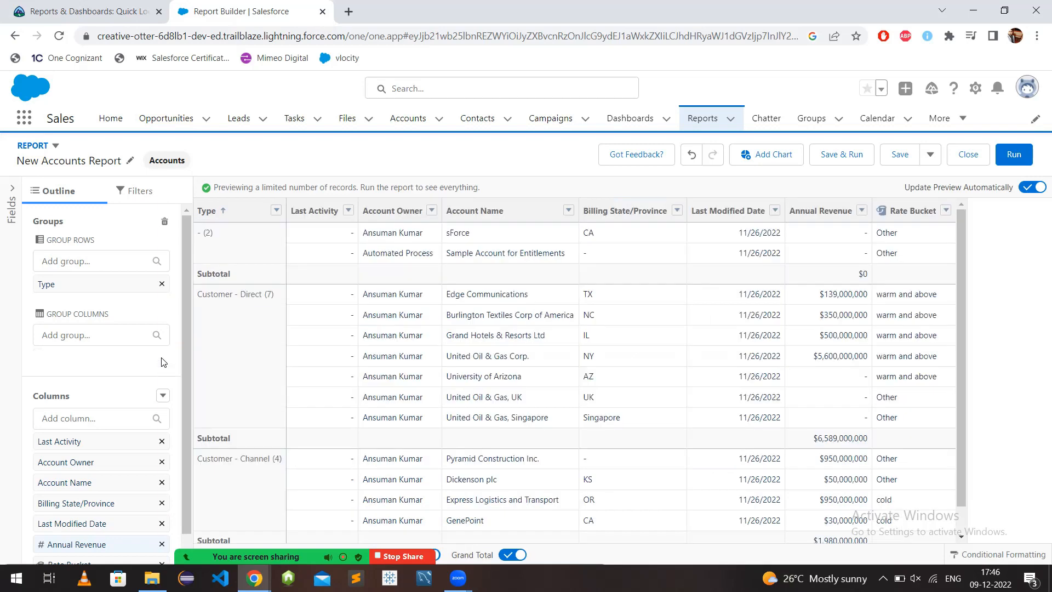
click(162, 285)
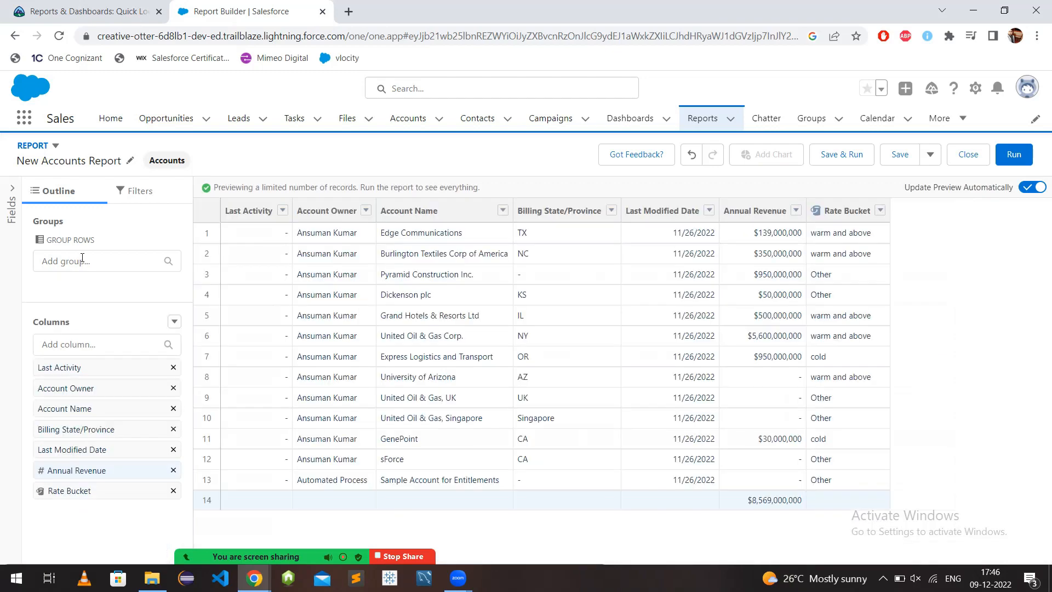
click(86, 259)
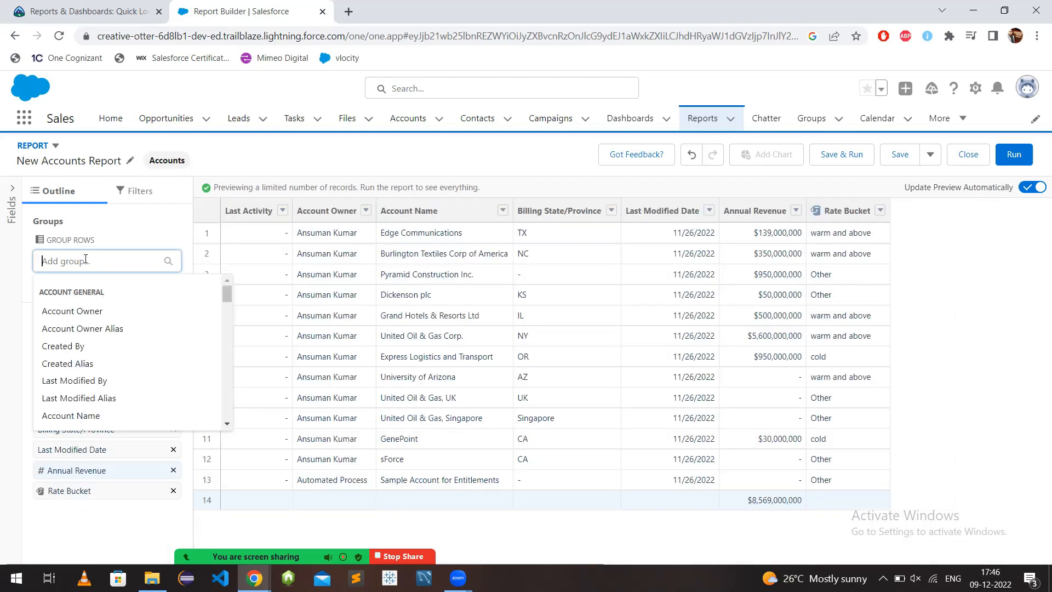
text(rat)
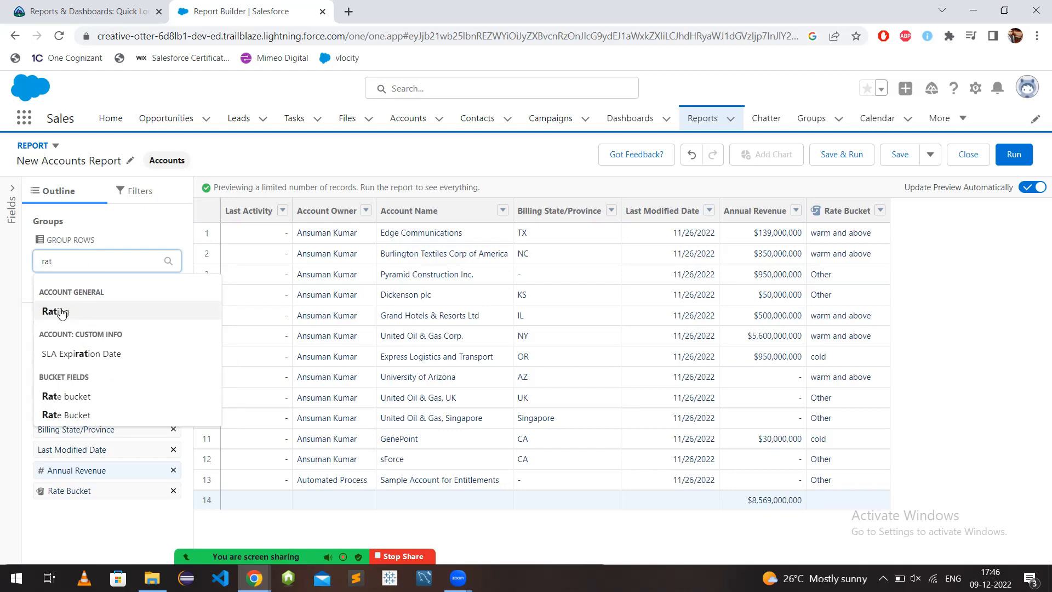
key(Return)
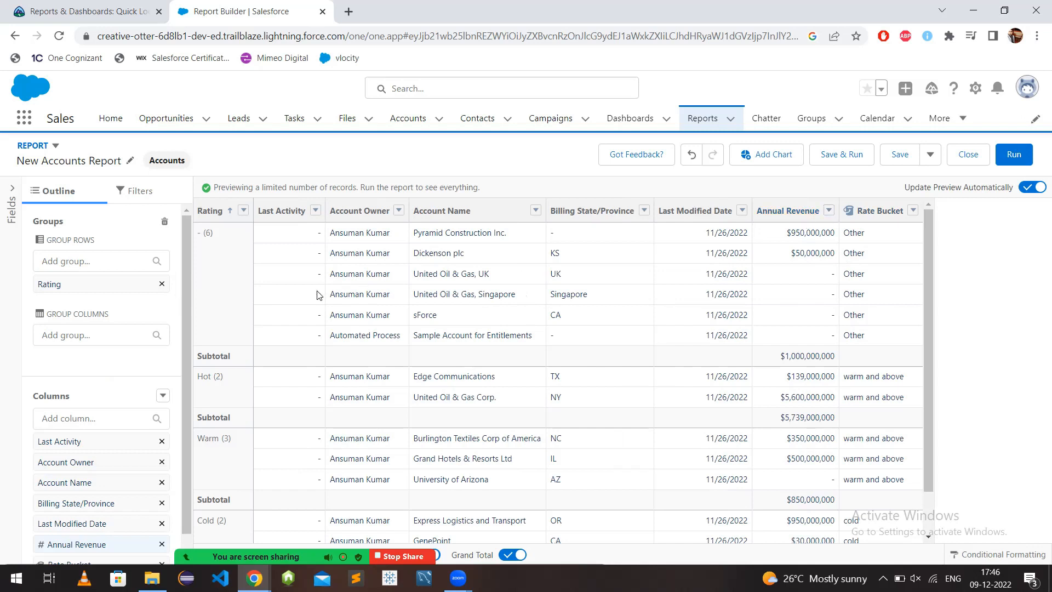
click(163, 285)
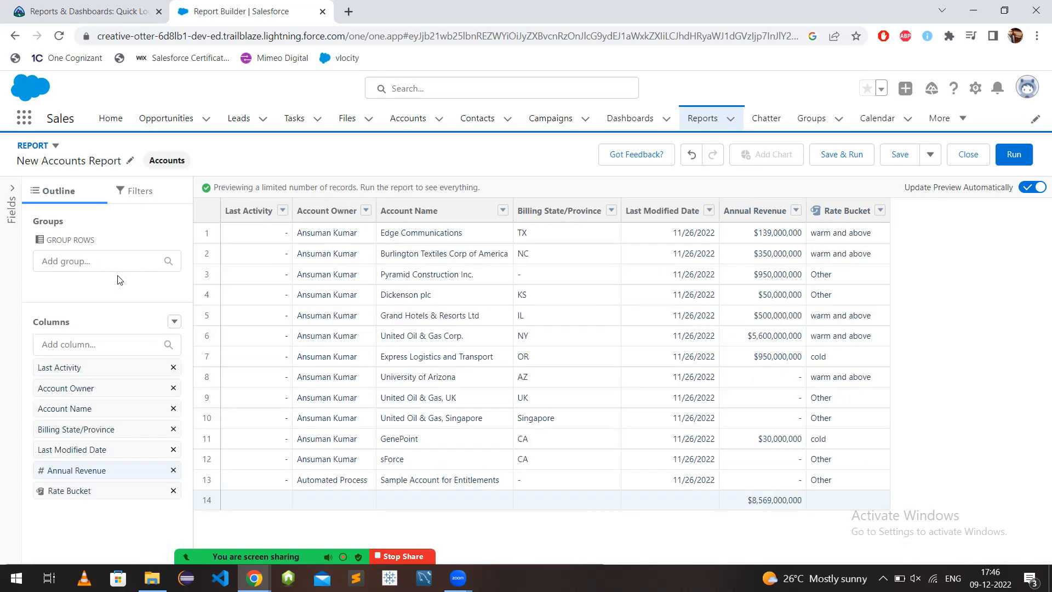
Group the rows by the Rate bucket field listed first among the bucket fields, and run the report.
click(81, 261)
text(rat)
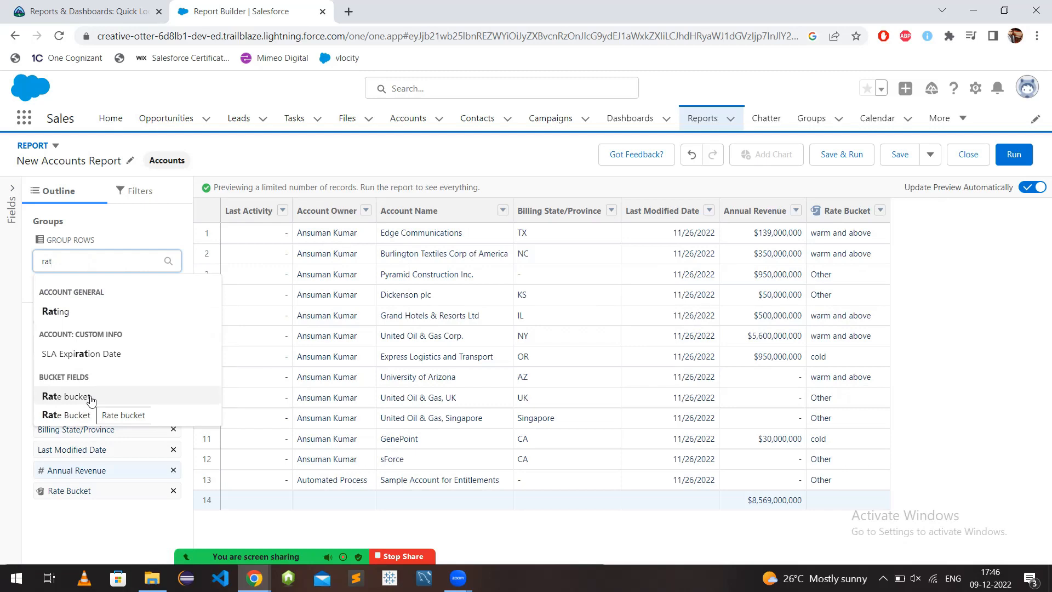
click(91, 397)
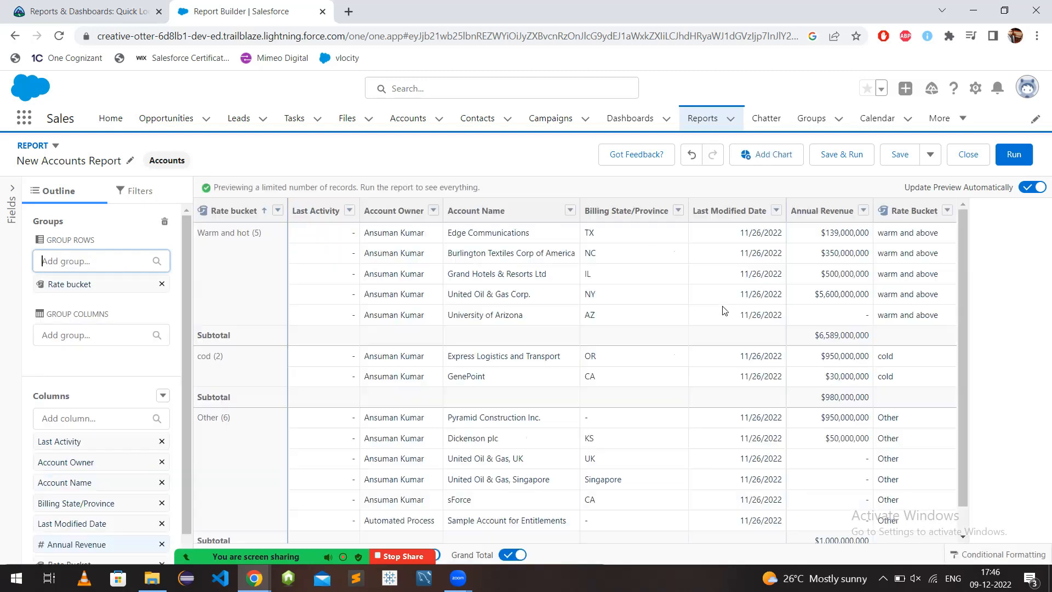
click(1011, 155)
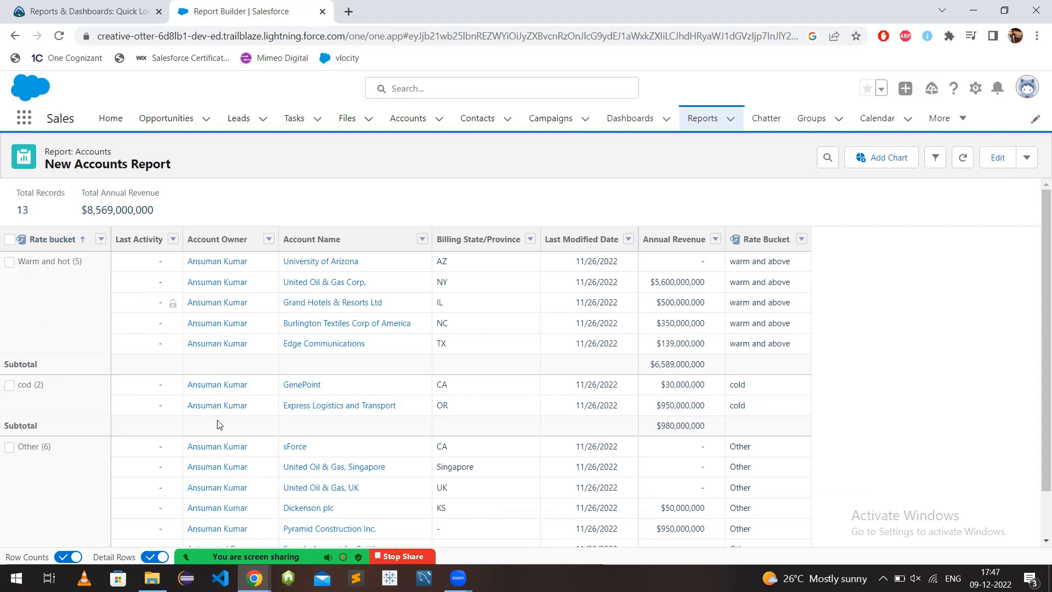
Reopen the report for editing and remove the Rate bucket row grouping.
click(997, 161)
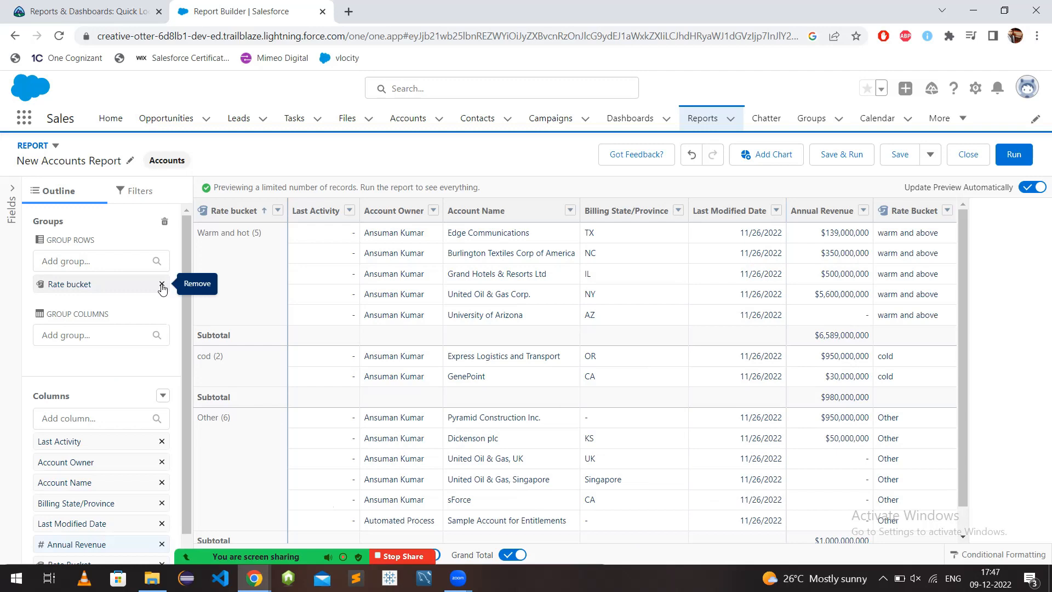
click(162, 285)
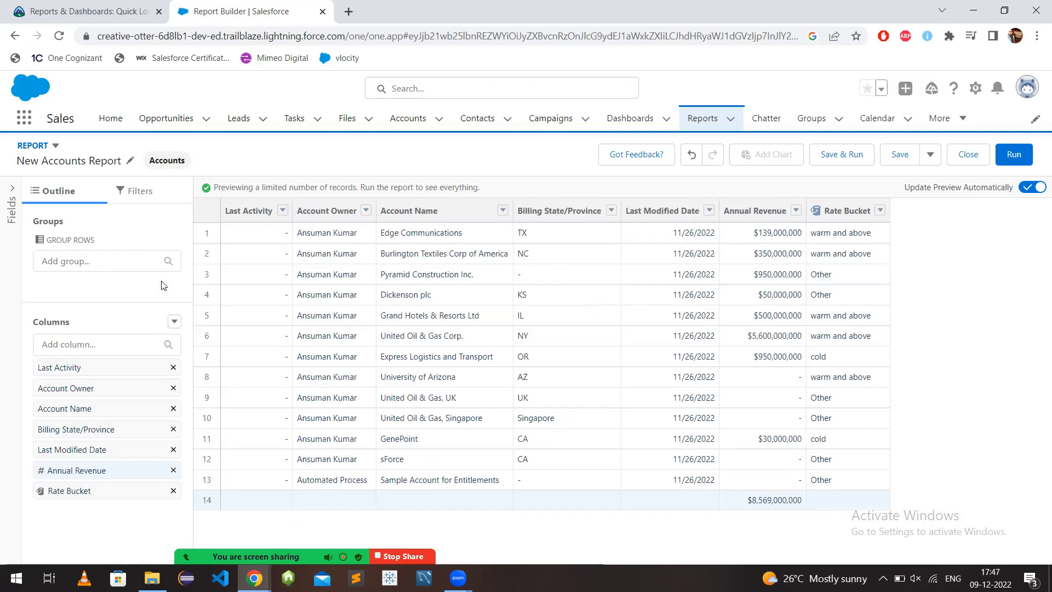
Create a bucket column named Annual Bucket on Annual Revenue, with values up to 500000 bucketed as Less.
click(796, 212)
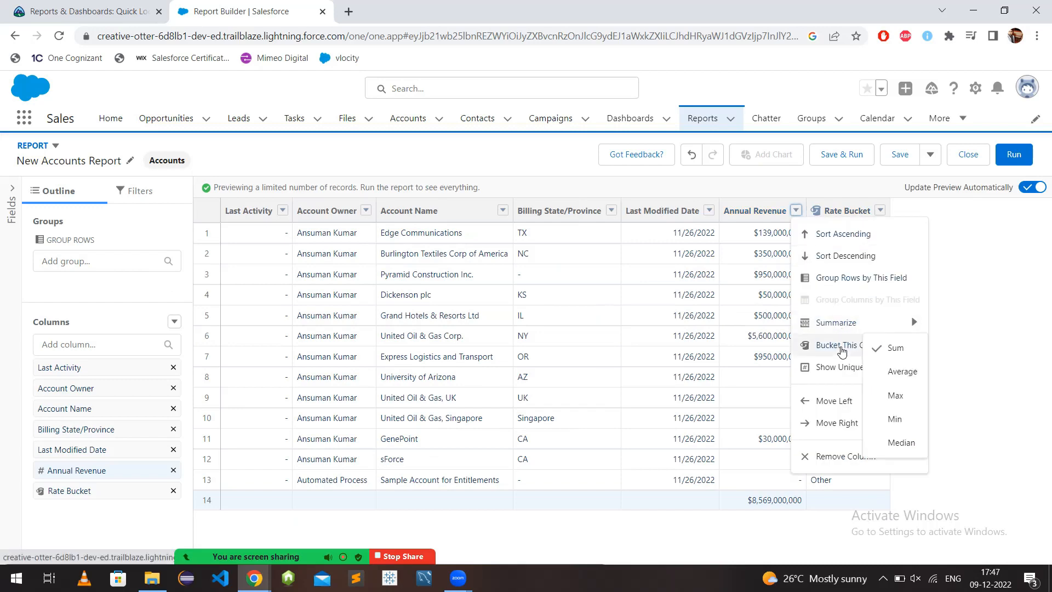
click(838, 345)
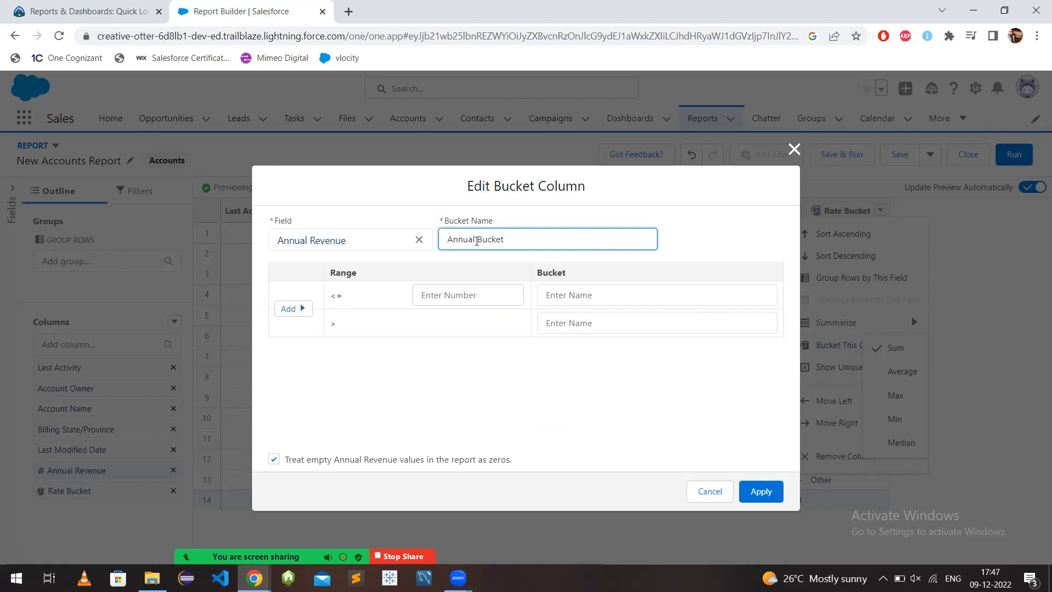
click(468, 296)
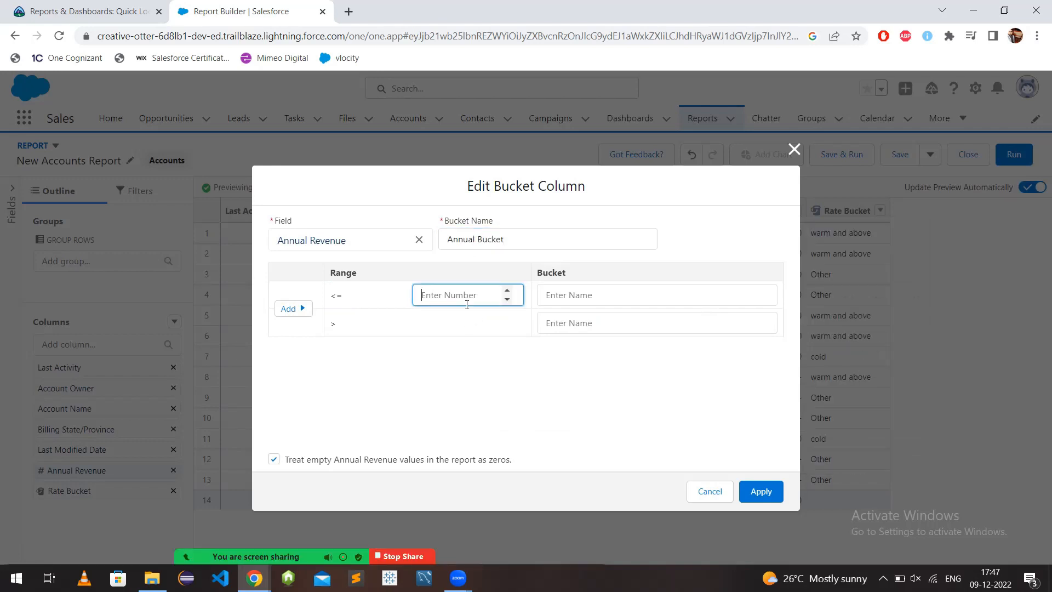
text(5000000)
key(BackSpace)
click(594, 297)
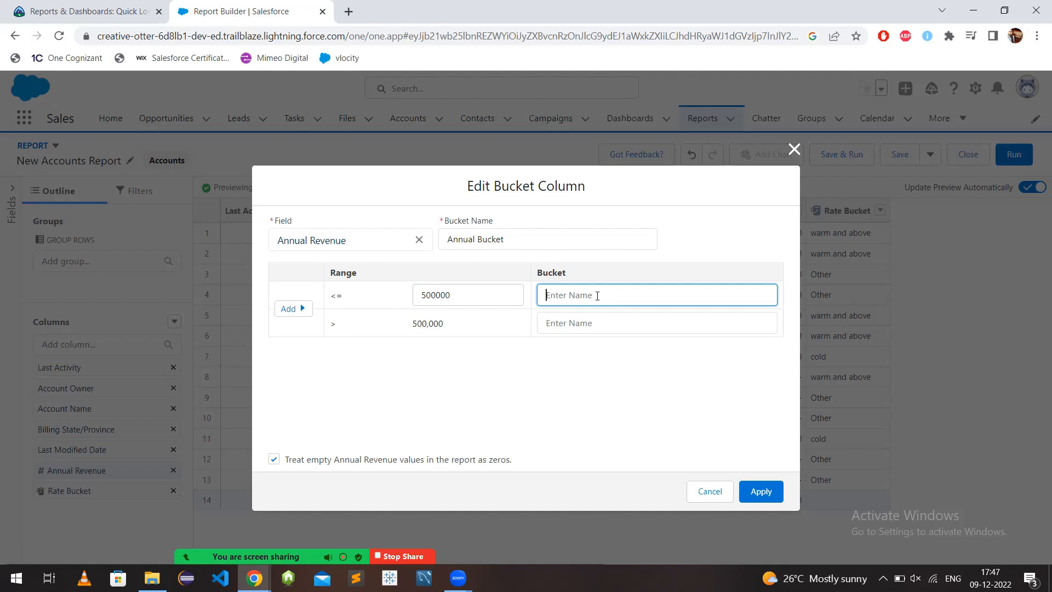
text(Less)
click(575, 322)
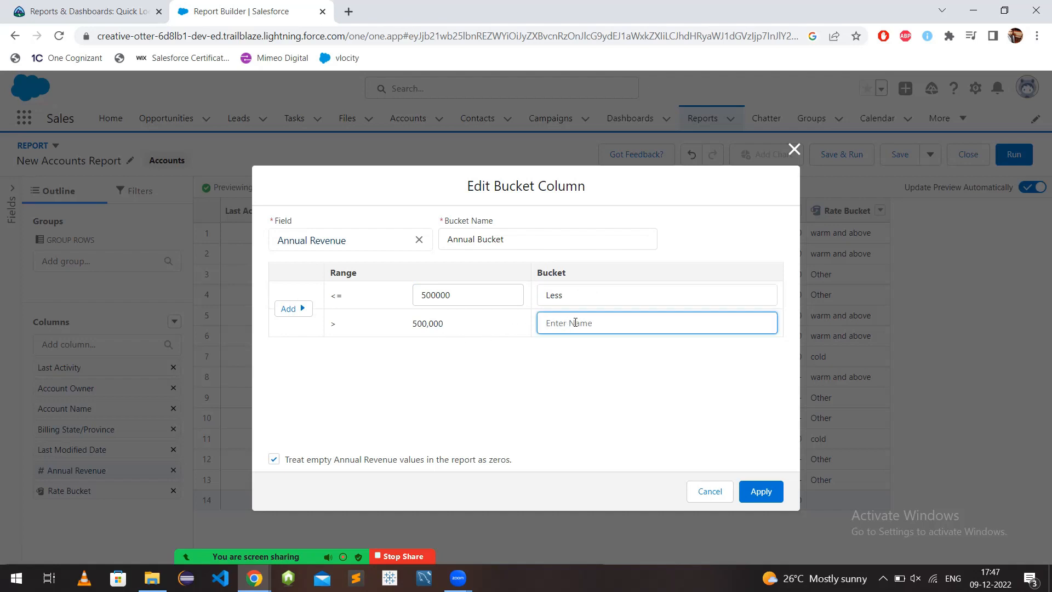
text(More the)
key(BackSpace)
key(BackSpace)
key(BackSpace)
text(A)
click(296, 309)
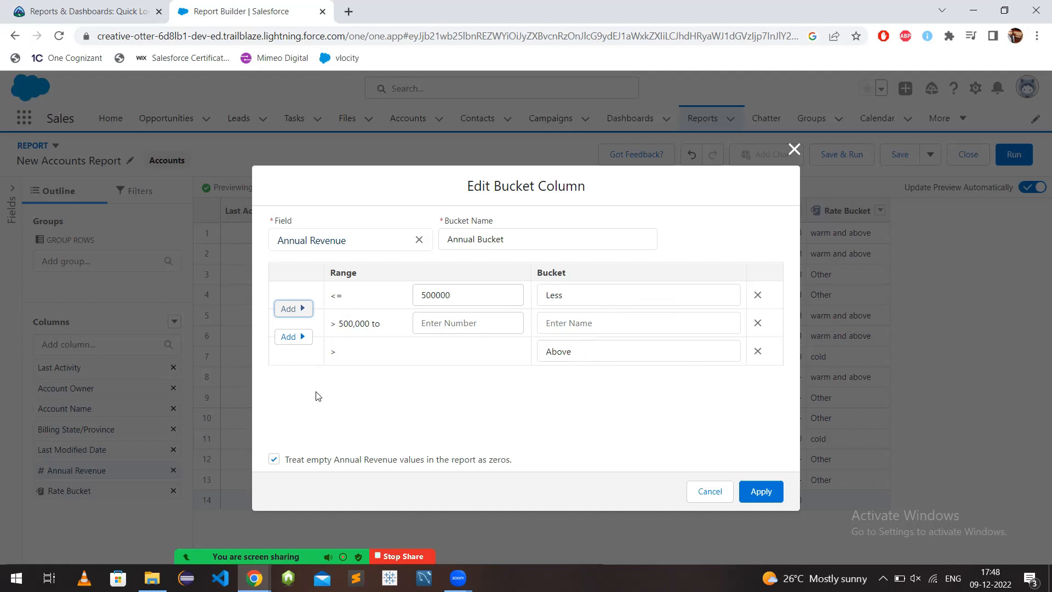
click(758, 351)
Name the bucket for values above 500,000 More and apply the Annual Bucket column.
click(617, 322)
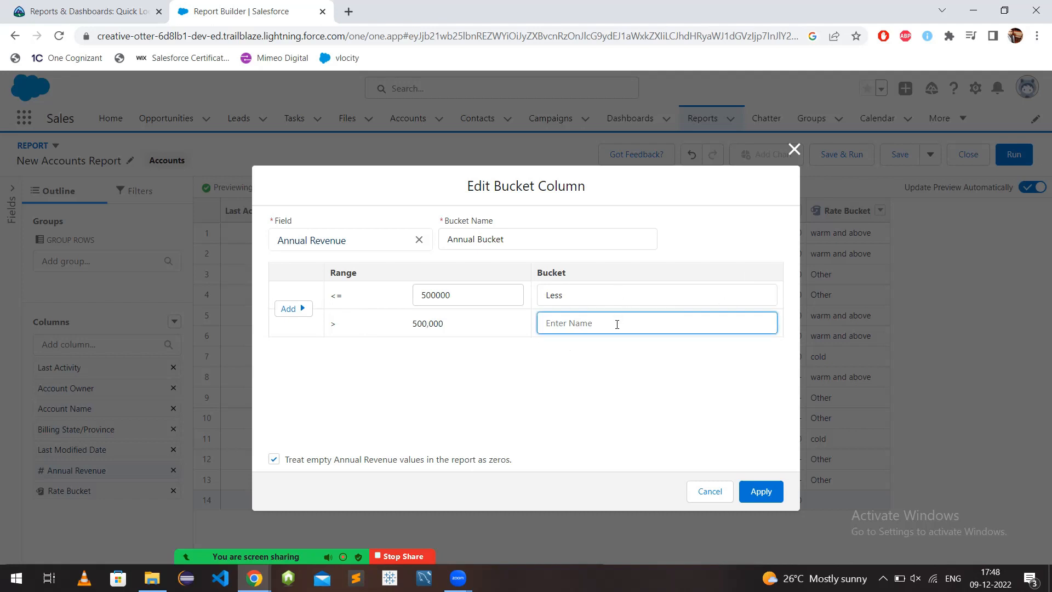
text(More)
click(759, 492)
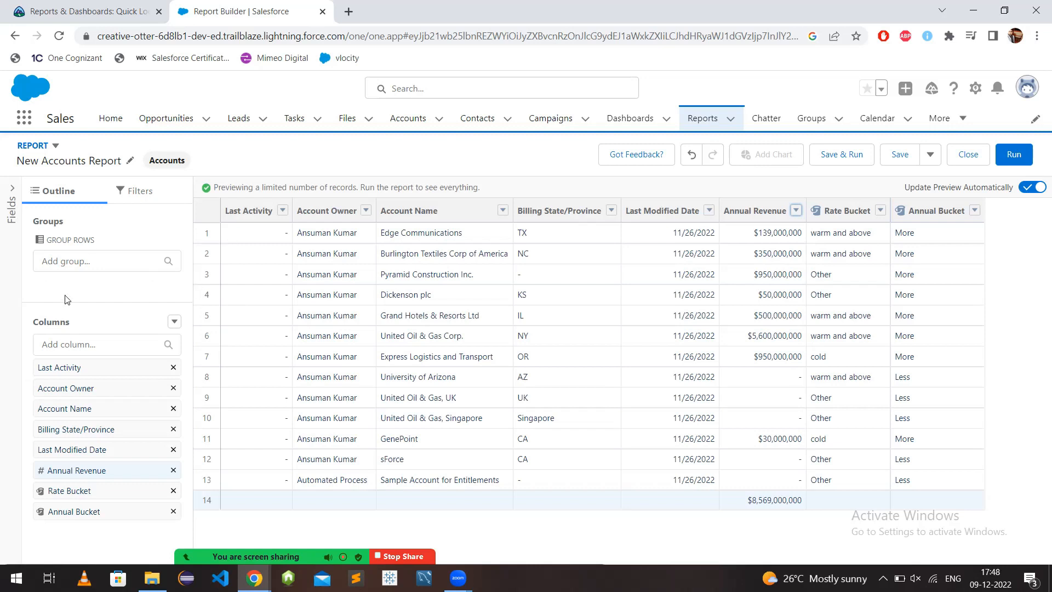
Group the accounts report rows by Rating.
click(109, 261)
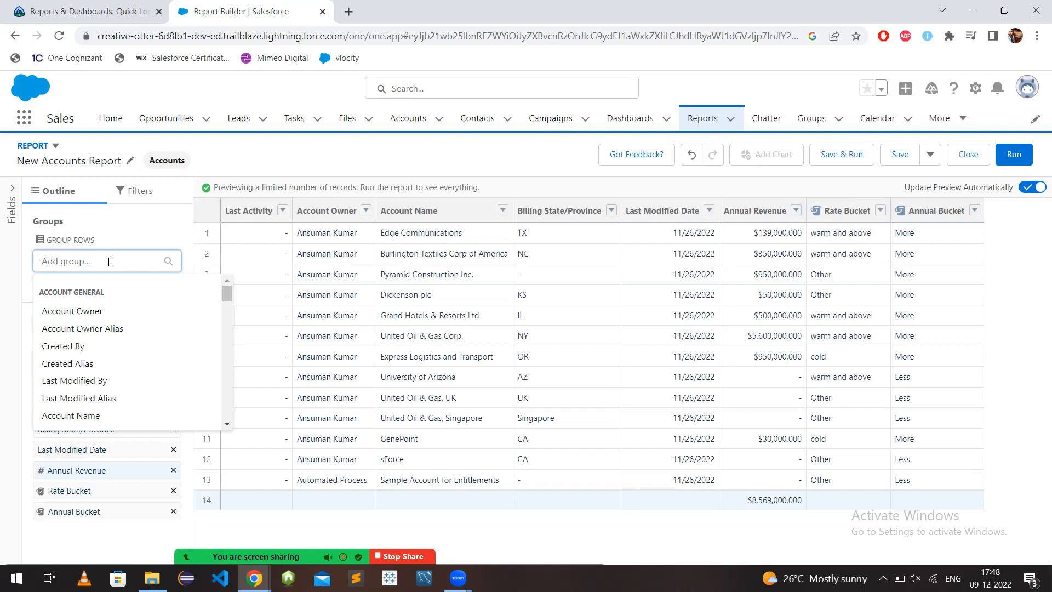
text(rating)
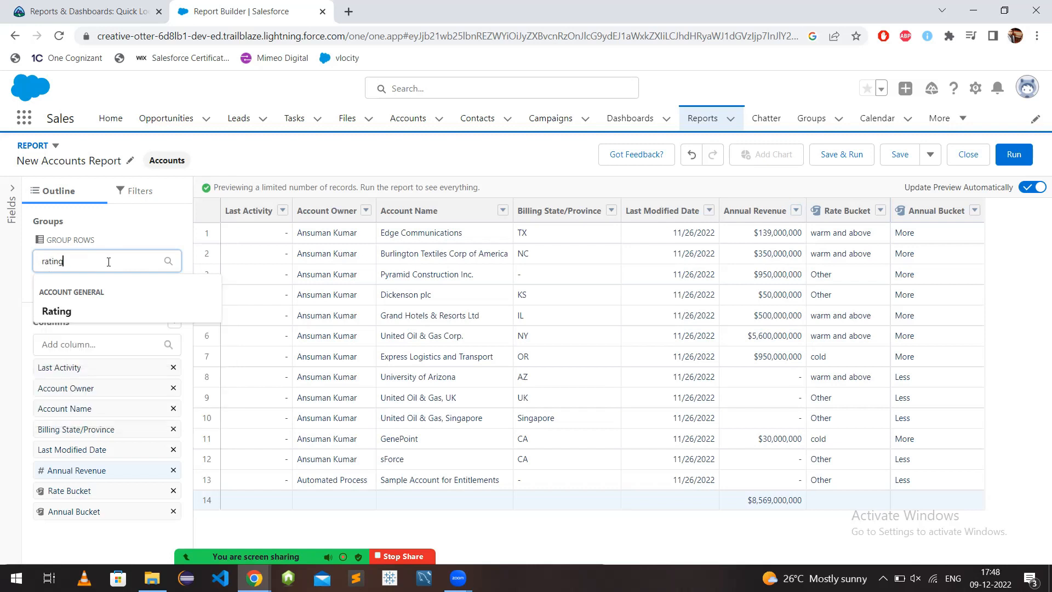
click(92, 313)
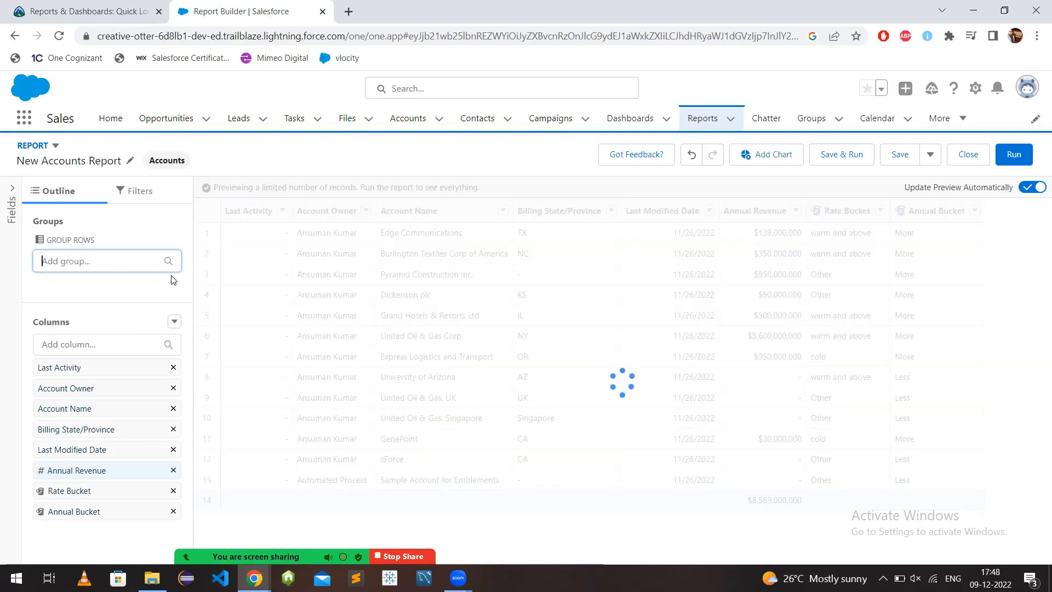
Group the report columns by the Annual Bucket field and run the report.
click(114, 335)
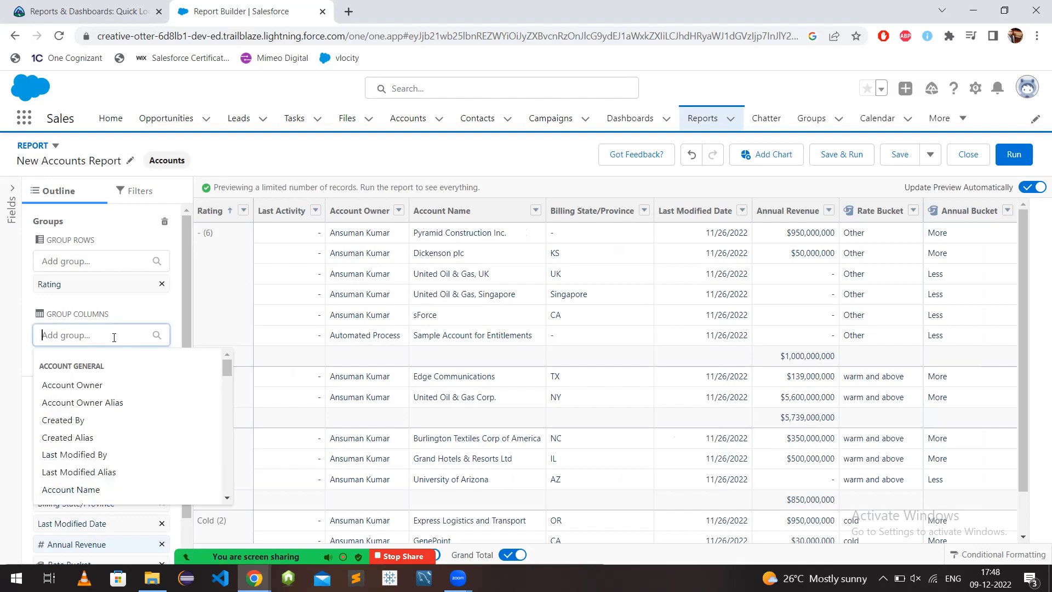
text(annua)
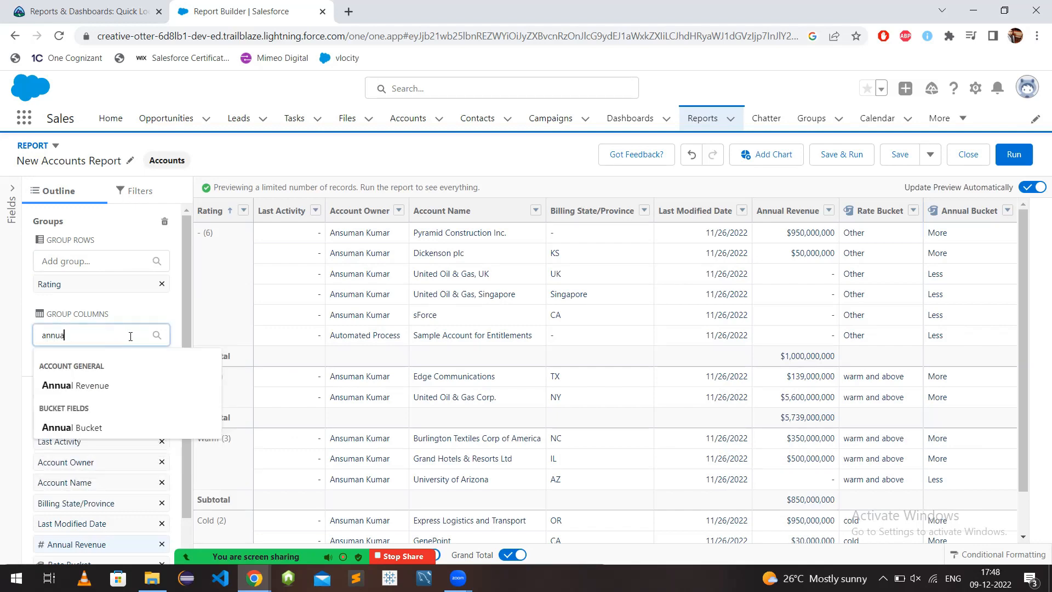
click(123, 432)
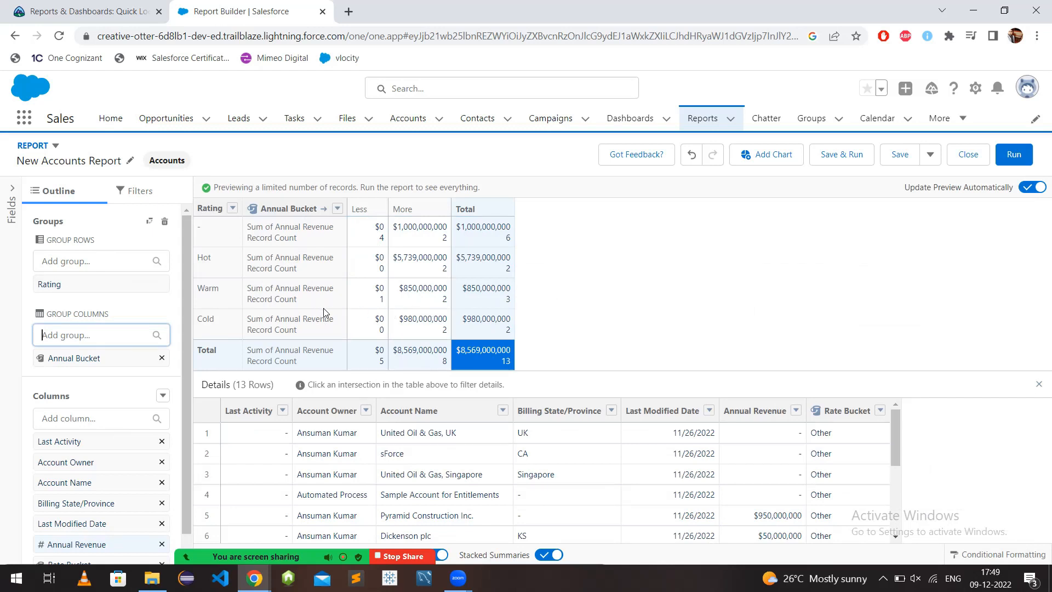
click(1013, 155)
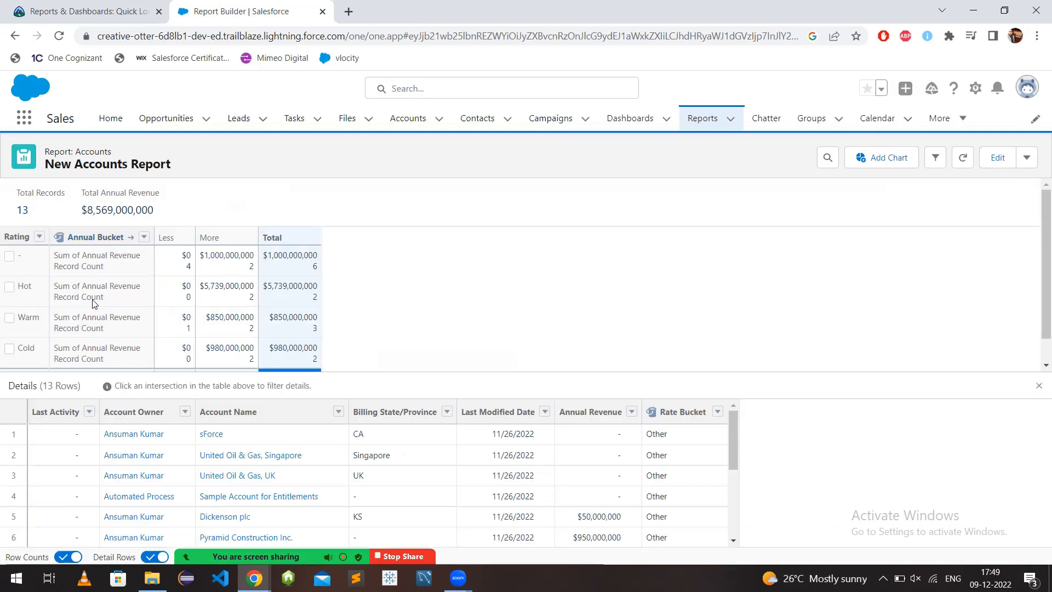
Reopen the report for editing and move the Annual Bucket grouping from columns to rows, replacing the Rating row group.
click(1007, 159)
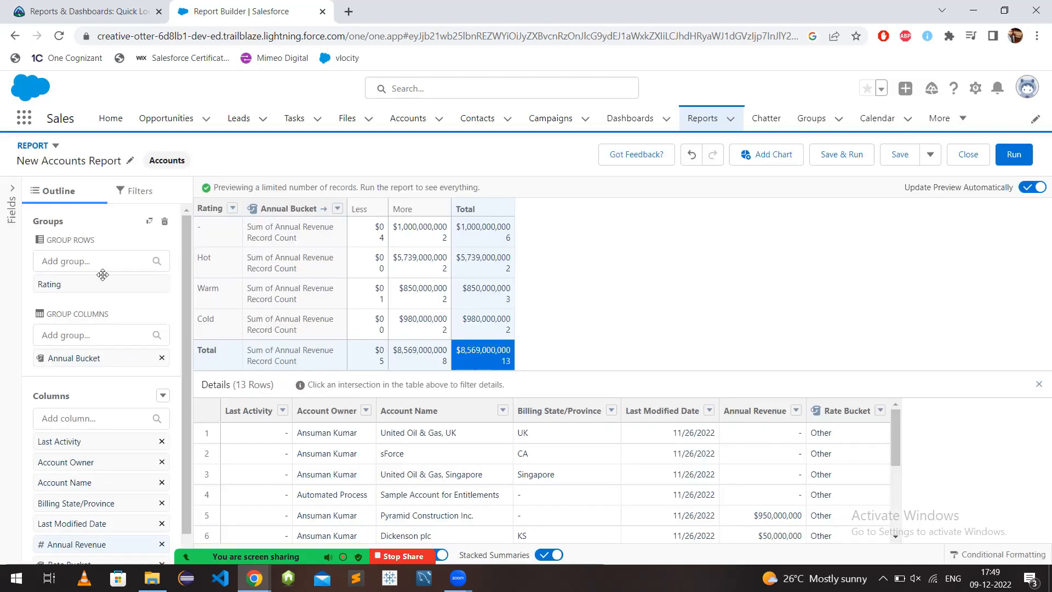
click(160, 358)
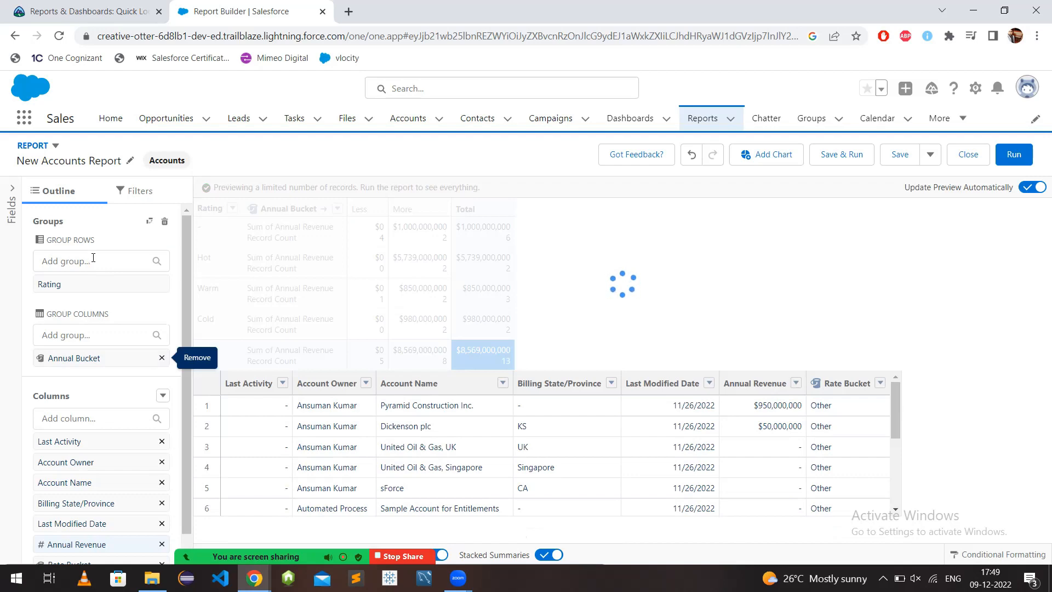
click(94, 257)
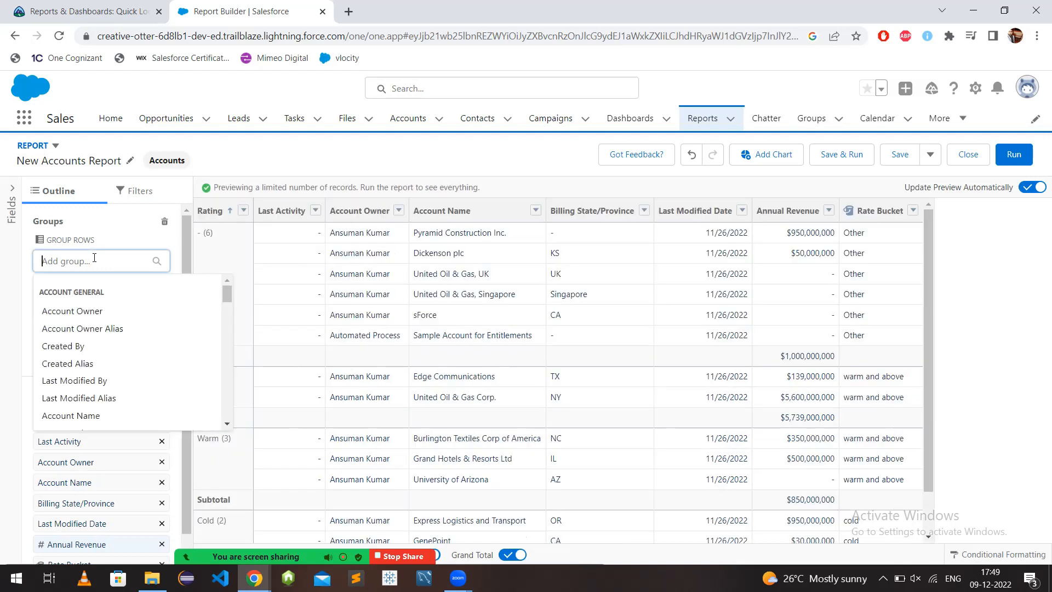
text(Annual)
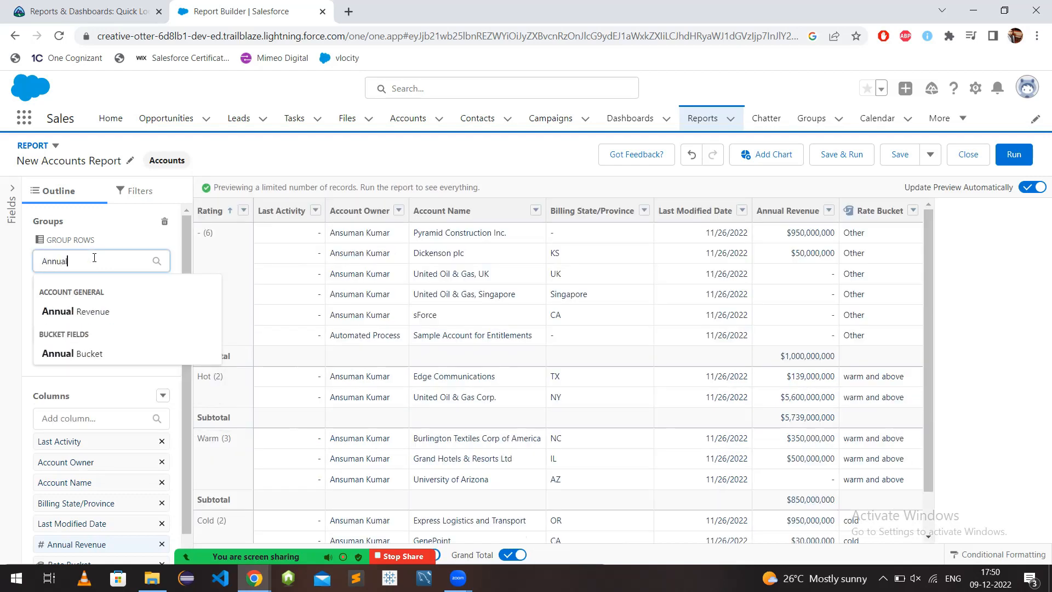
click(93, 355)
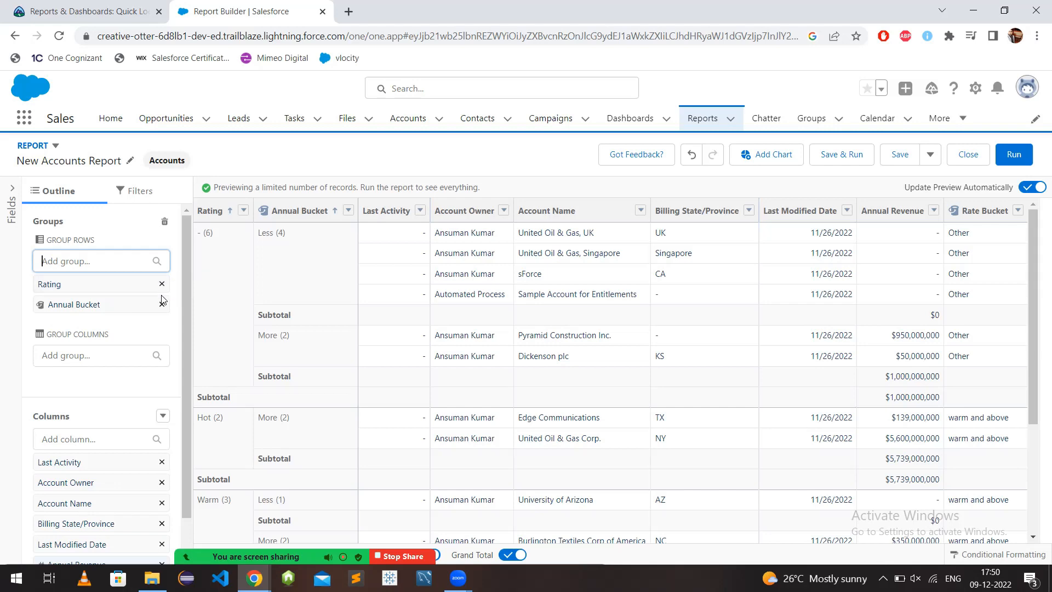
click(161, 285)
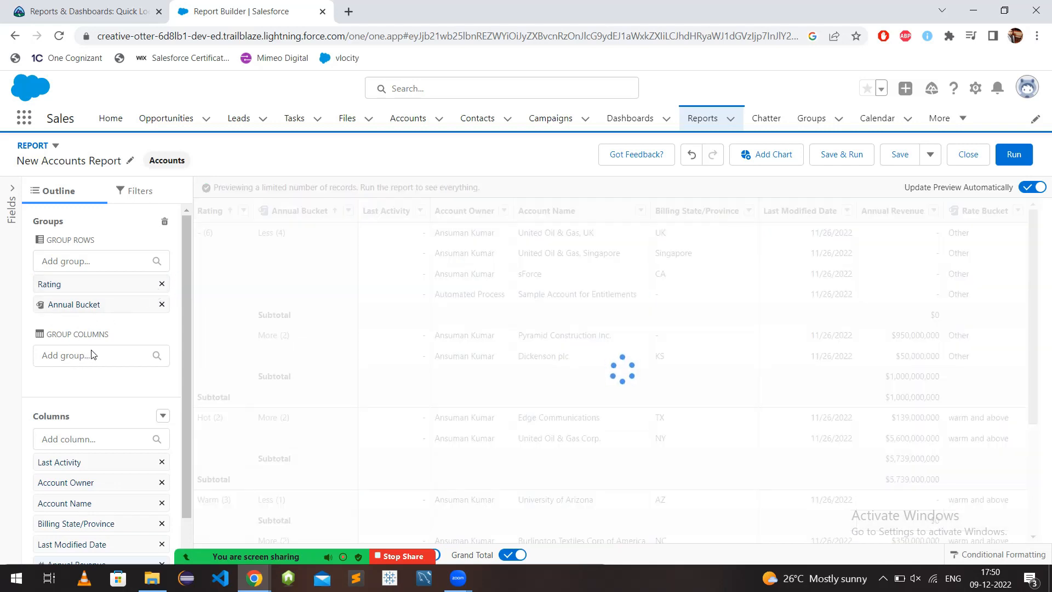
Add Rating as the column grouping of the report.
click(93, 335)
text(Rating)
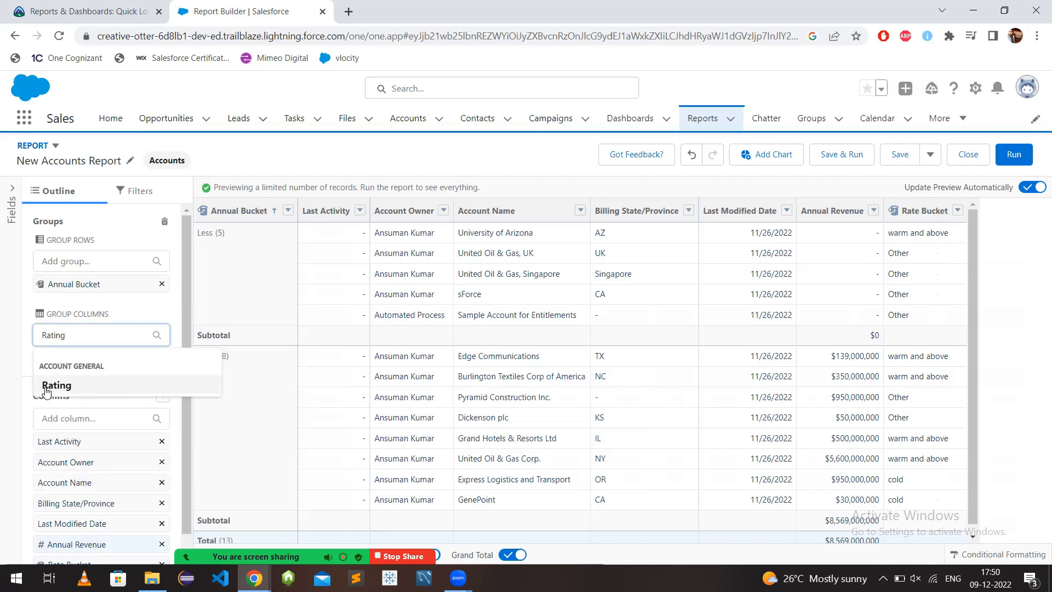
click(48, 387)
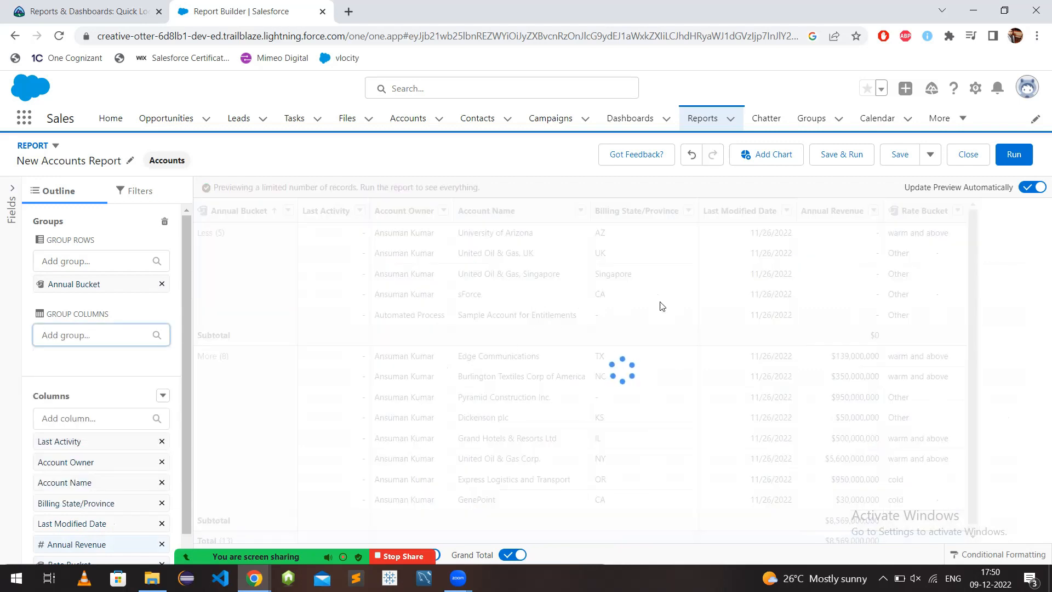